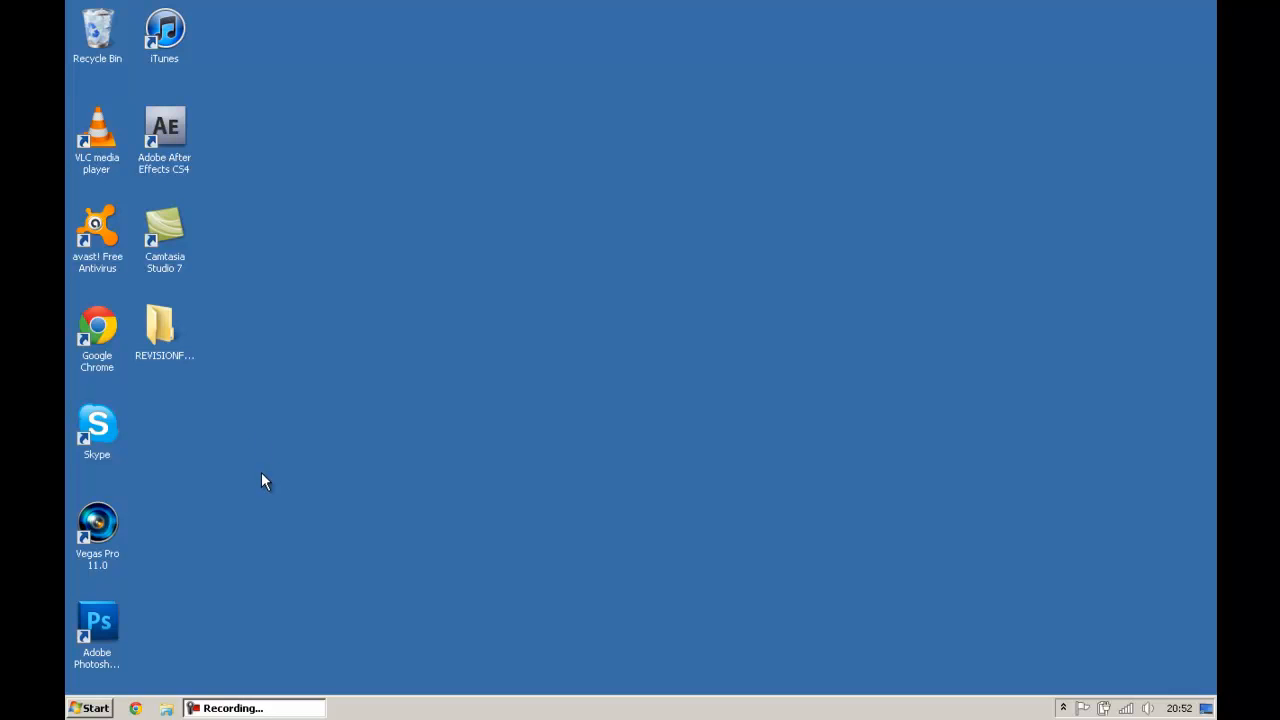
Launch CINEMA 4D from the MAXON program folder.
{"action": "left_click", "coordinate": [95, 708]}
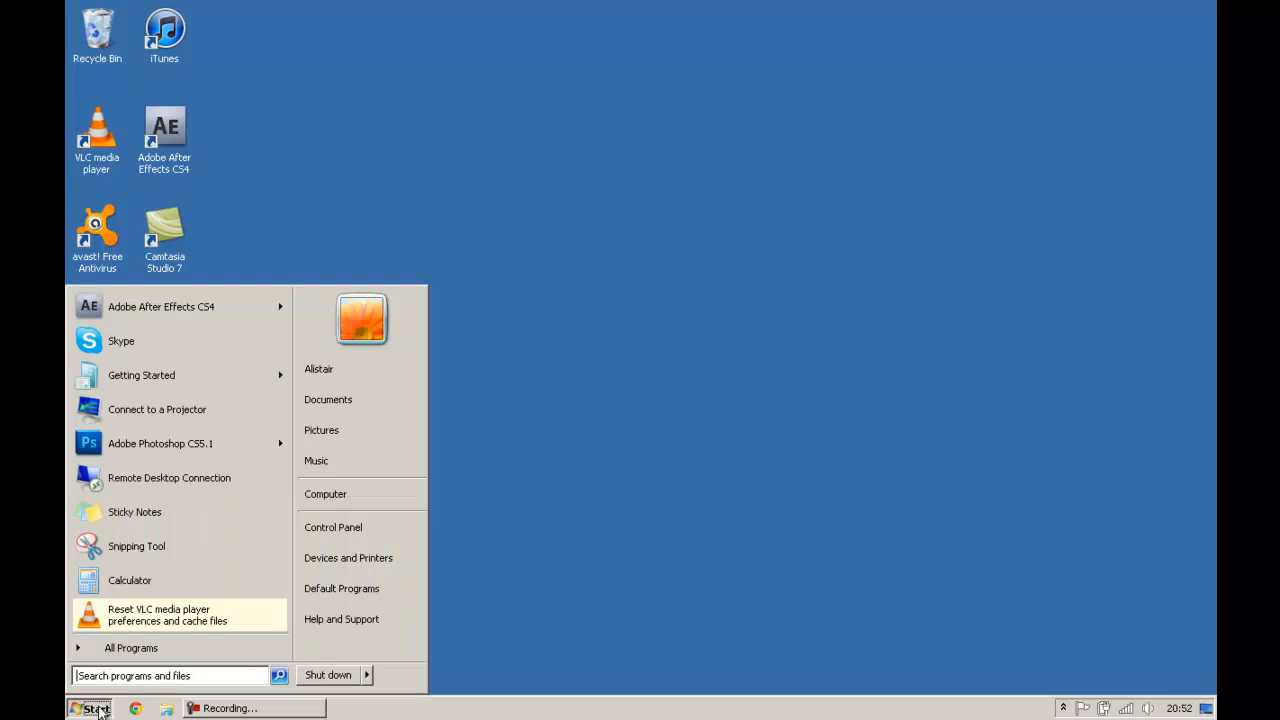
{"action": "left_click", "coordinate": [126, 647]}
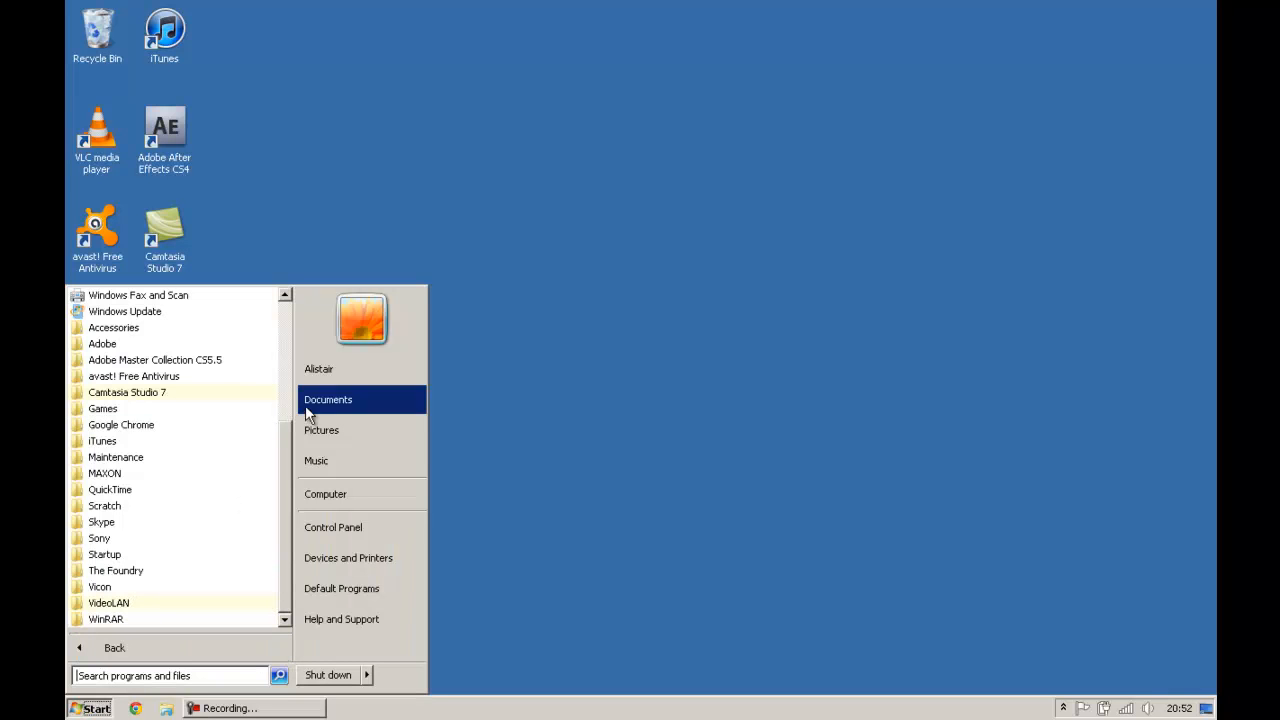
{"action": "left_click", "coordinate": [176, 476]}
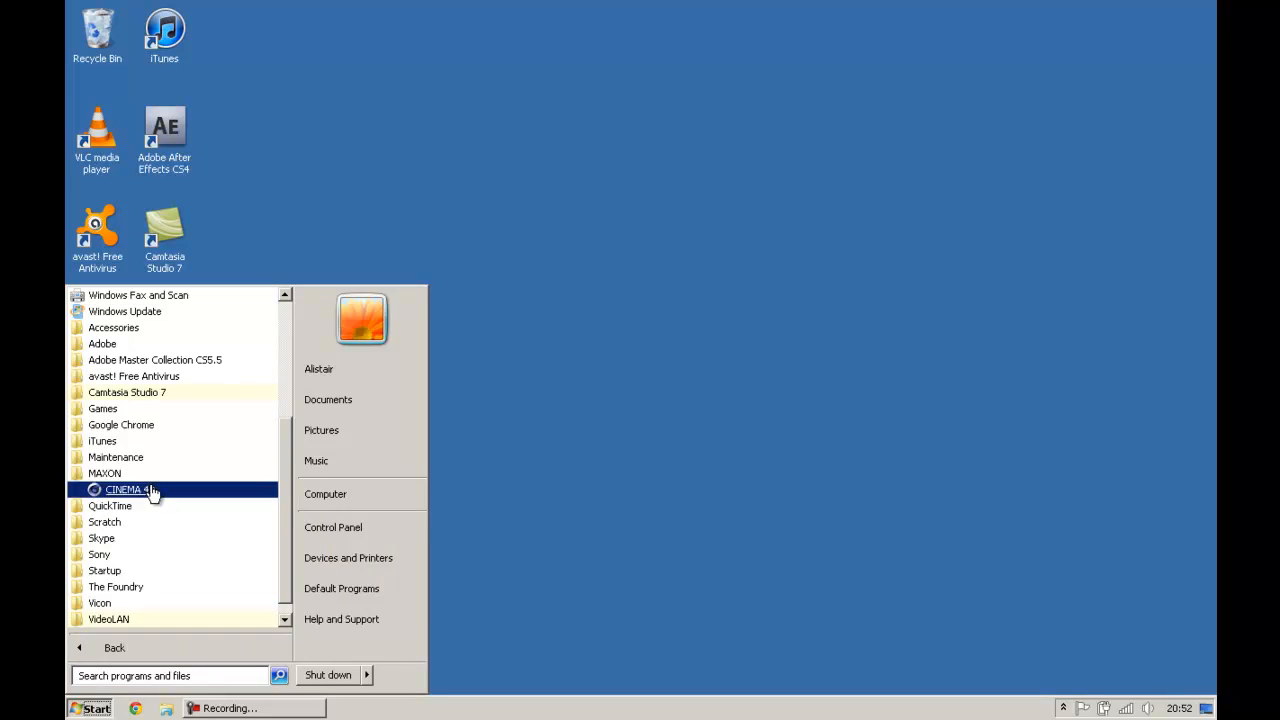
{"action": "left_click", "coordinate": [151, 487]}
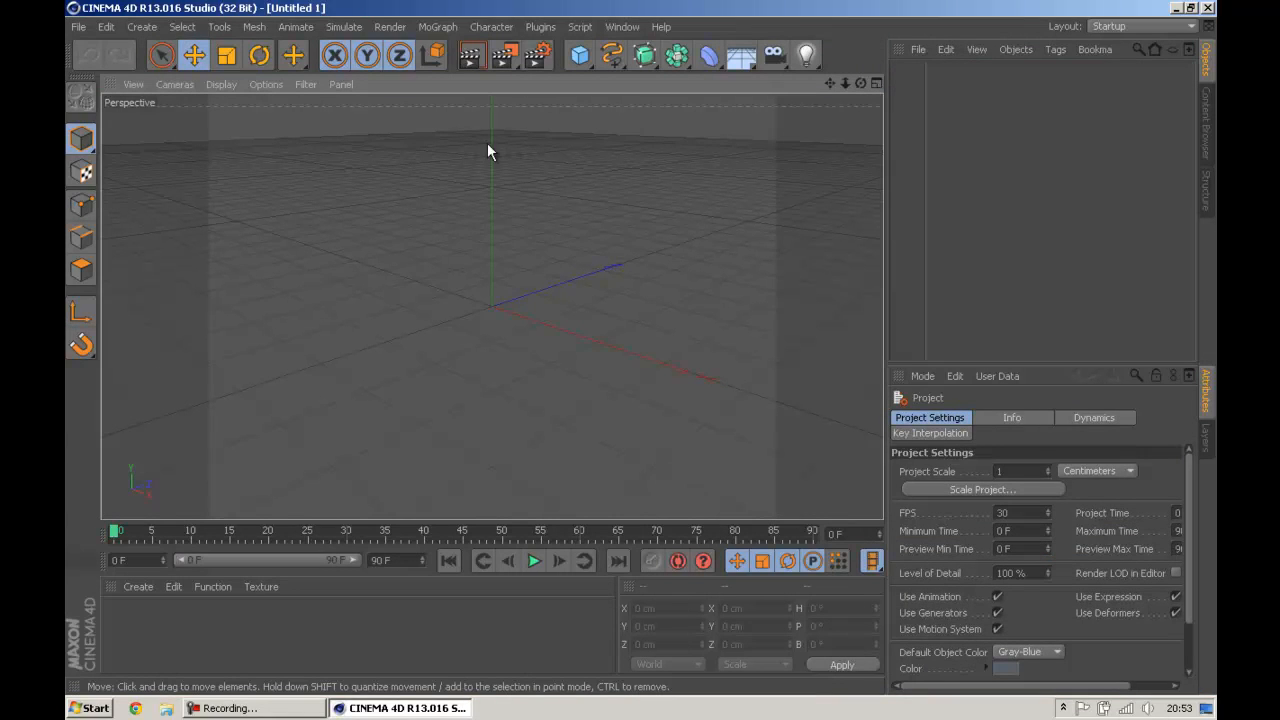
Add a MoText object to the scene and set its text to "SETuts".
{"action": "left_click", "coordinate": [437, 26]}
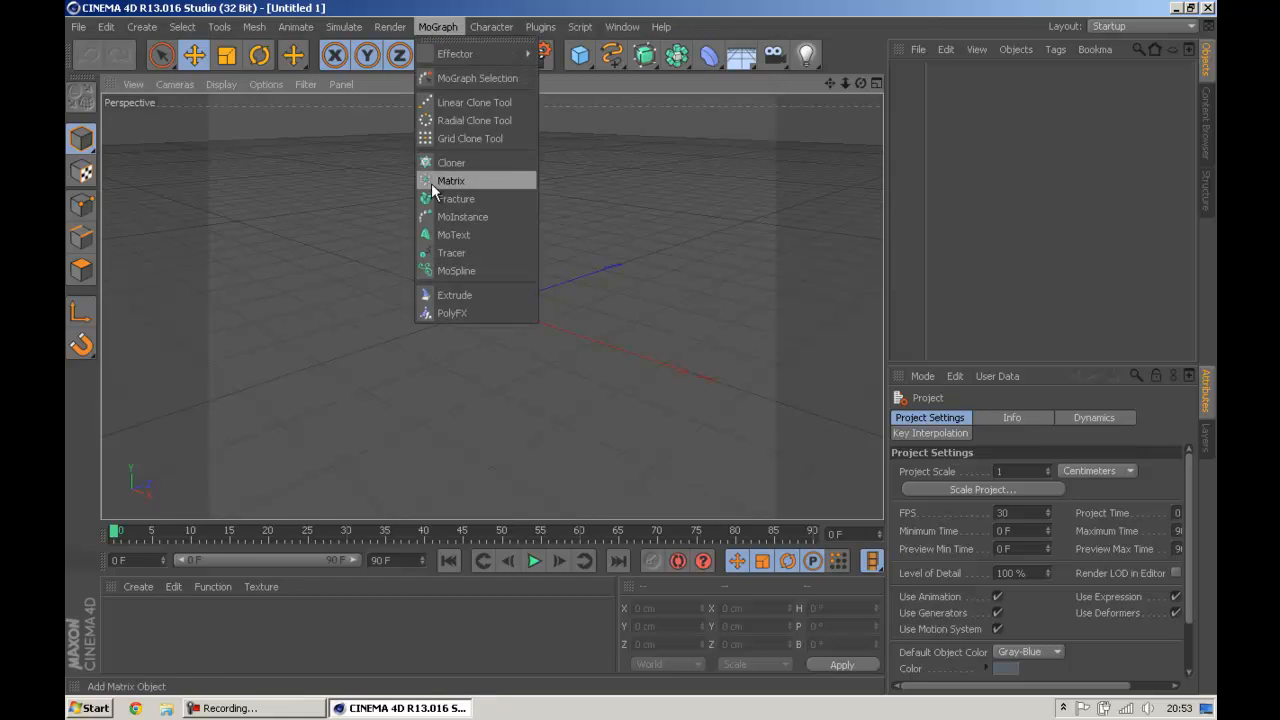
{"action": "left_click", "coordinate": [435, 239]}
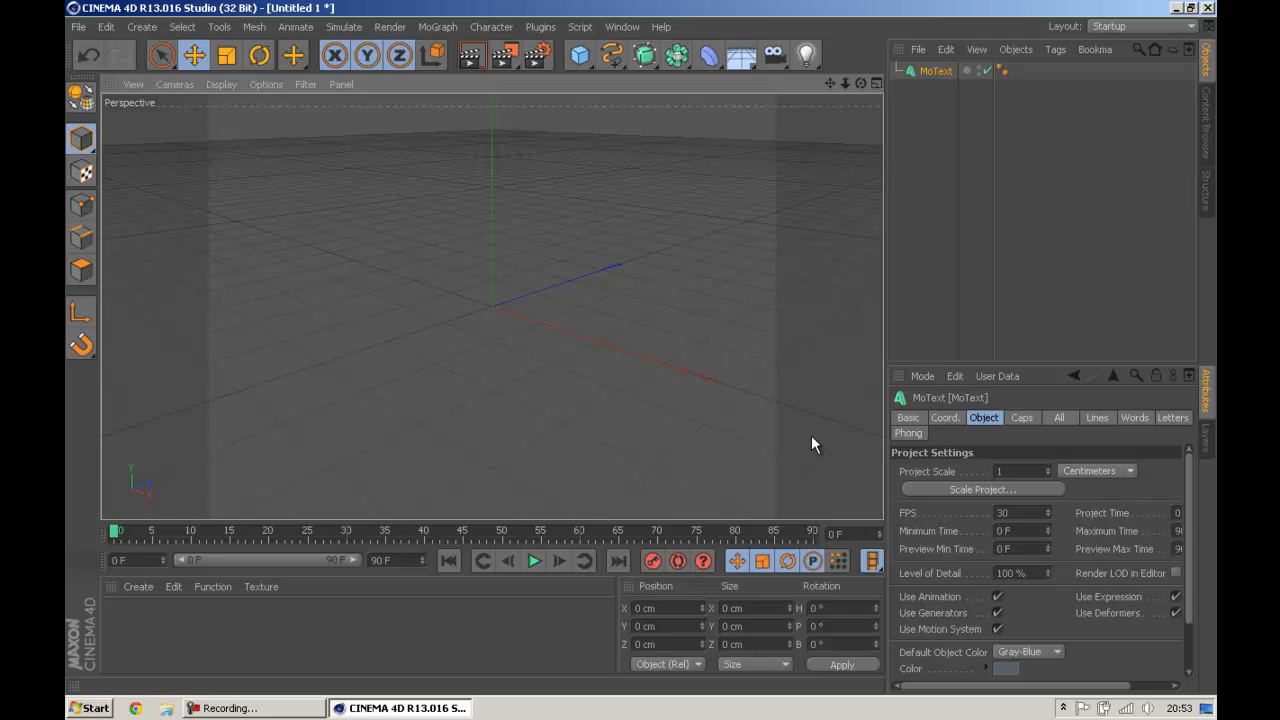
{"action": "left_click_drag", "start_coordinate": [1009, 524], "coordinate": [799, 470]}
{"action": "type", "text": "SET"}
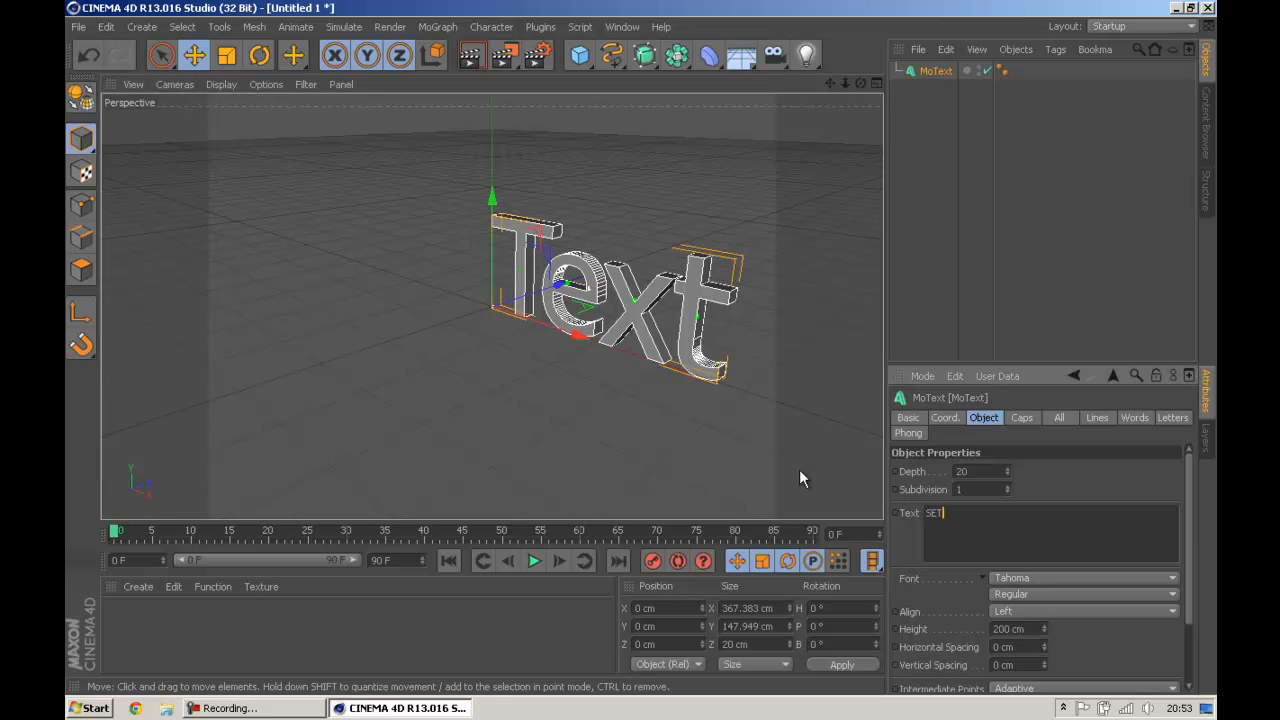
{"action": "type", "text": "uts"}
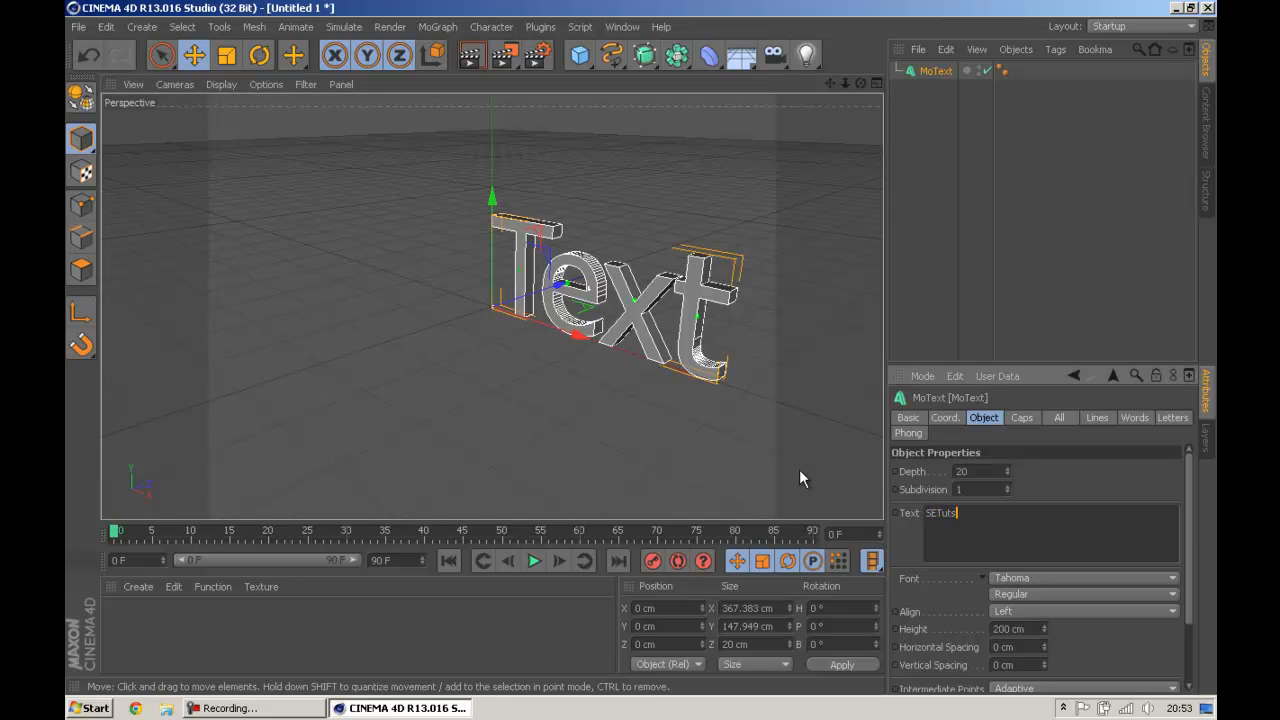
Set the MoText font to SF Automaton and its extrusion depth to 100.
{"action": "left_click", "coordinate": [1031, 574]}
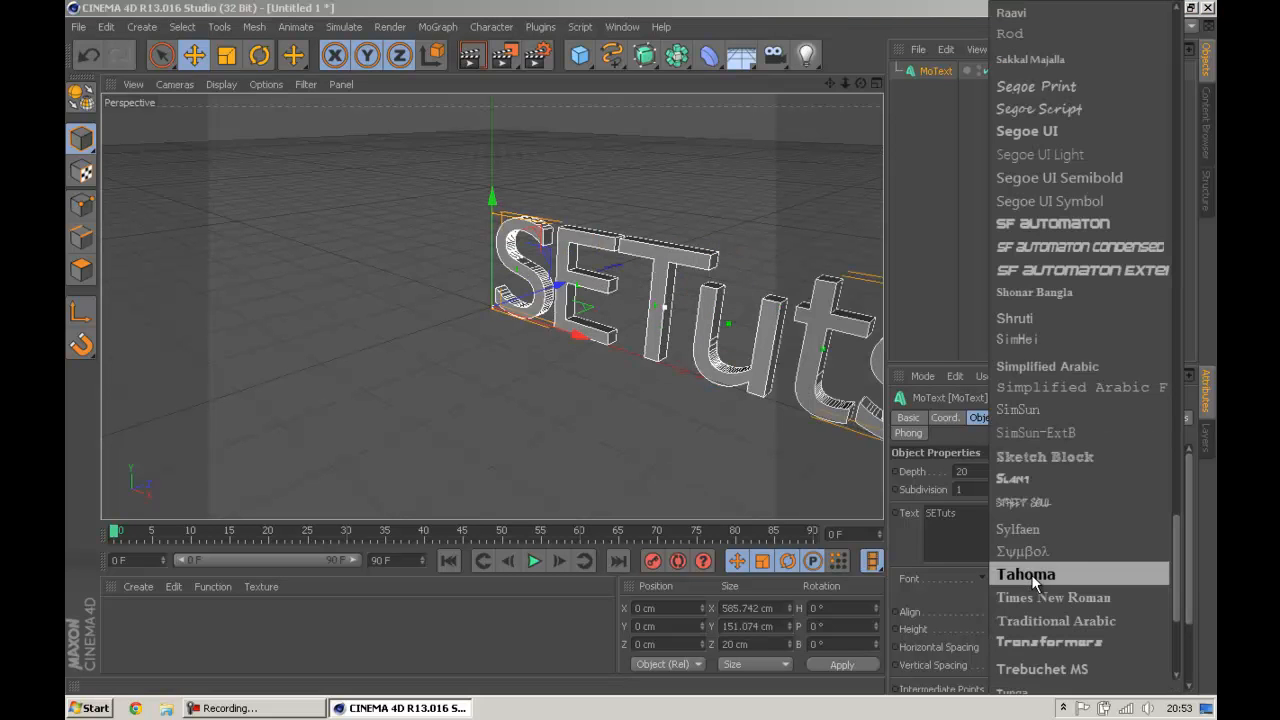
{"action": "left_click", "coordinate": [1071, 222]}
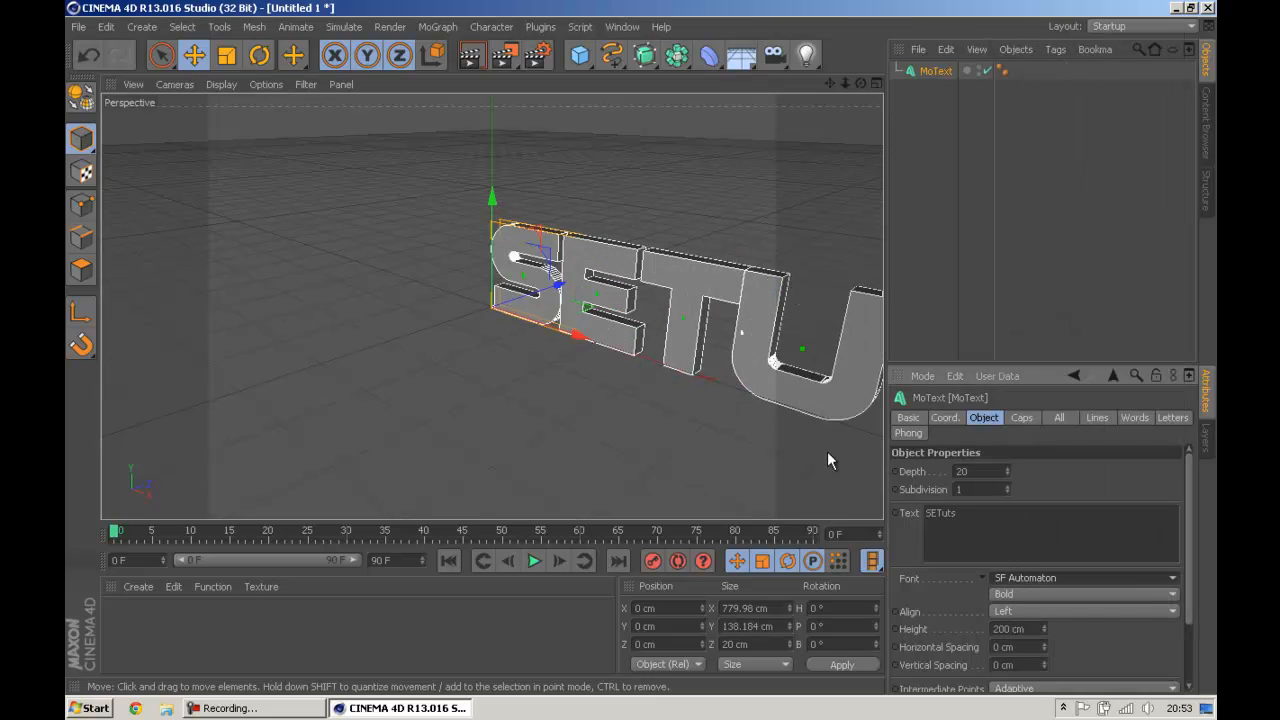
{"action": "left_click", "coordinate": [975, 471]}
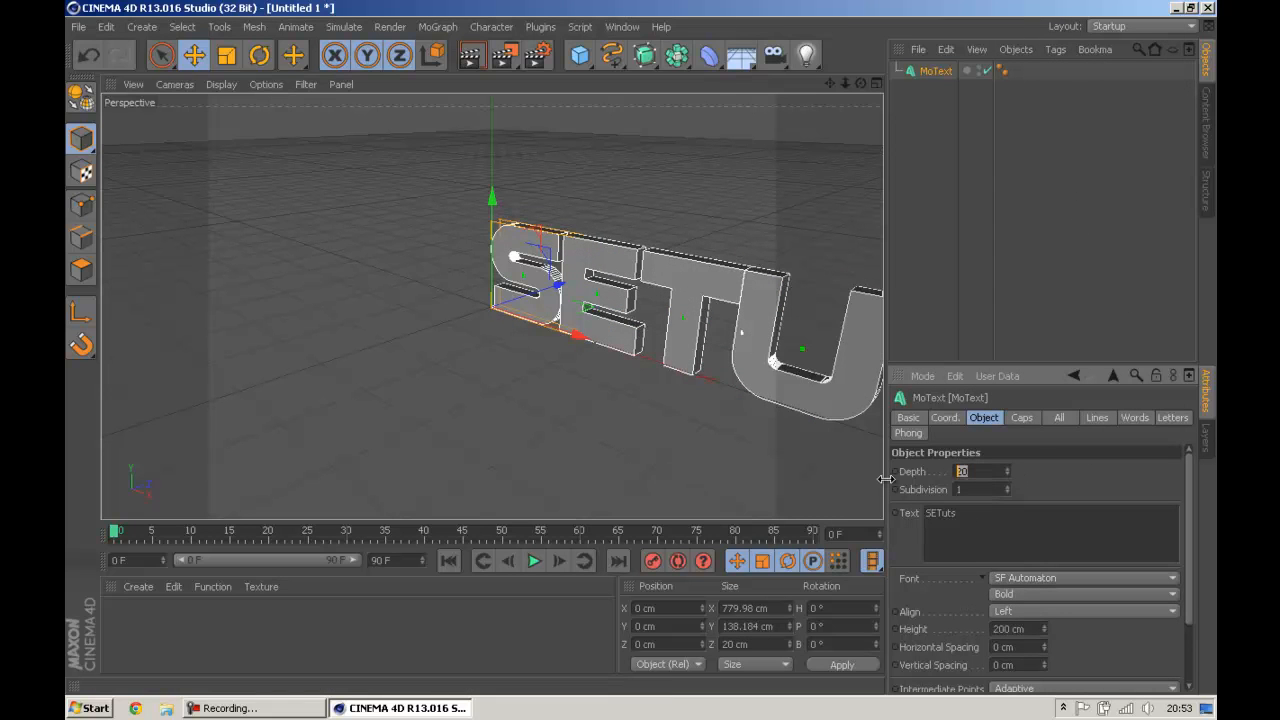
{"action": "type", "text": "100"}
{"action": "key", "text": "Return"}
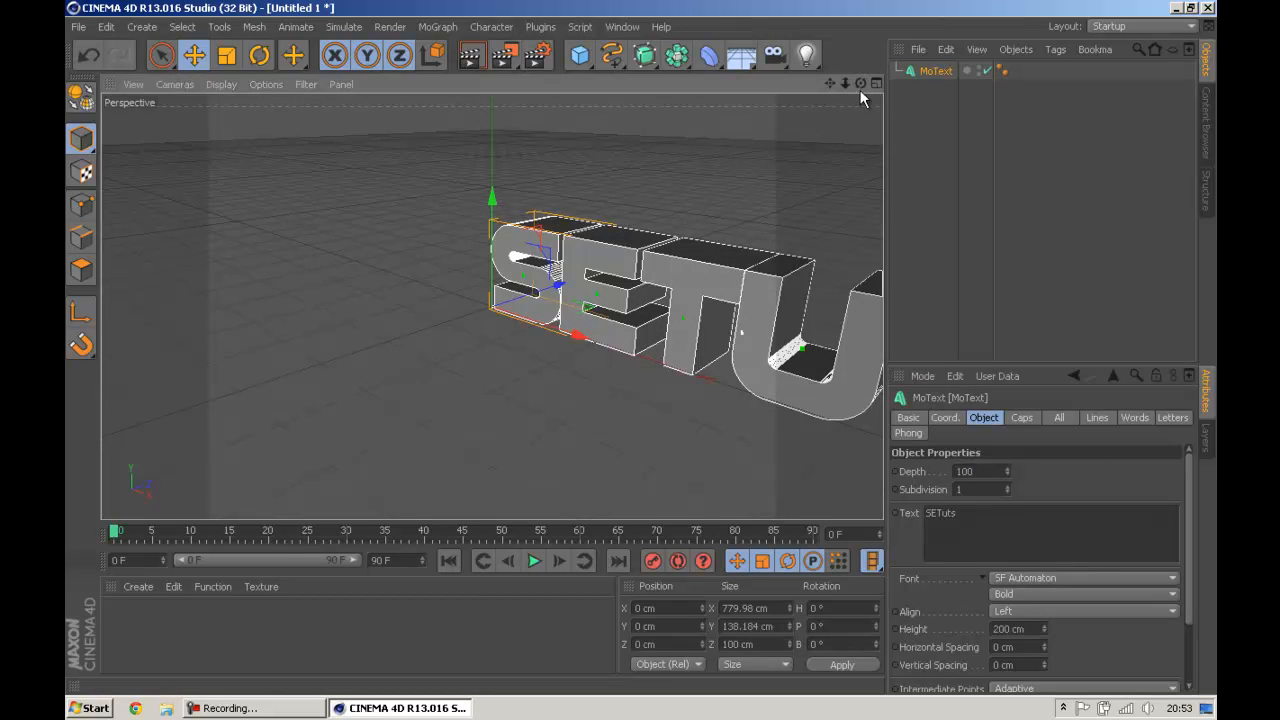
Set the render output resolution to 1920 pixels wide and 1080 pixels high.
{"action": "left_click_drag", "start_coordinate": [859, 79], "coordinate": [642, 346]}
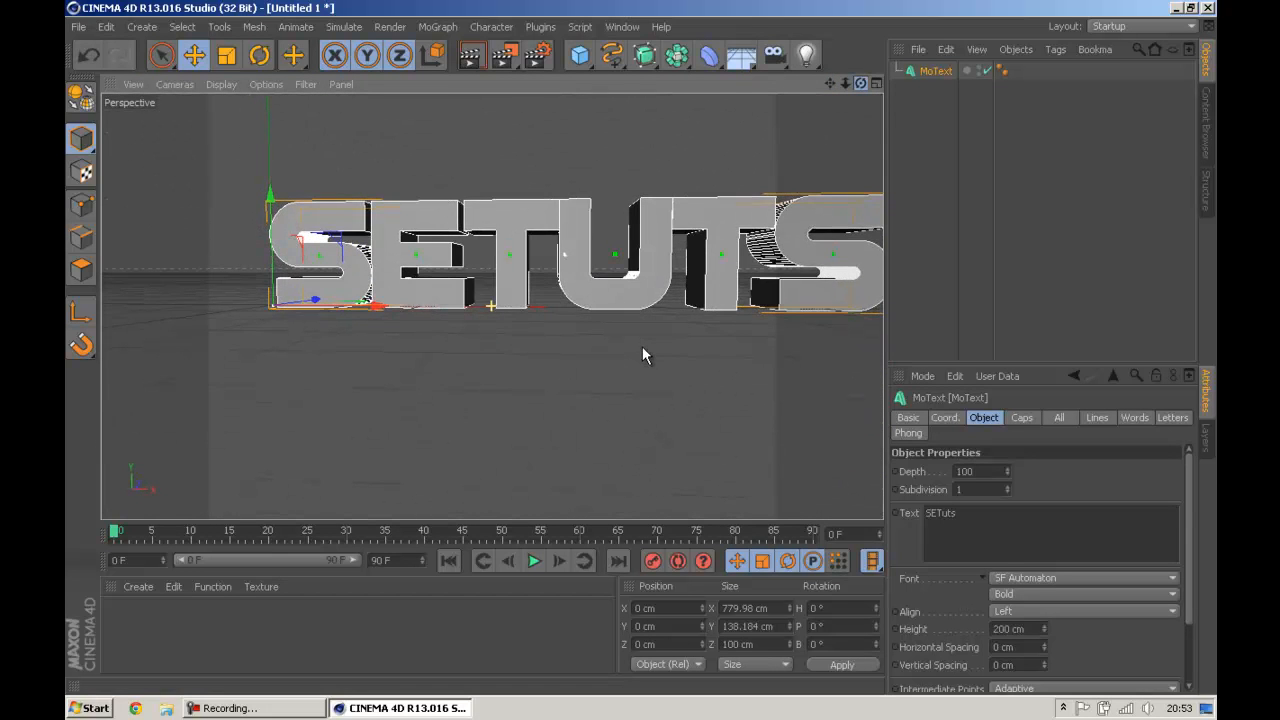
{"action": "left_click_drag", "start_coordinate": [834, 81], "coordinate": [641, 345]}
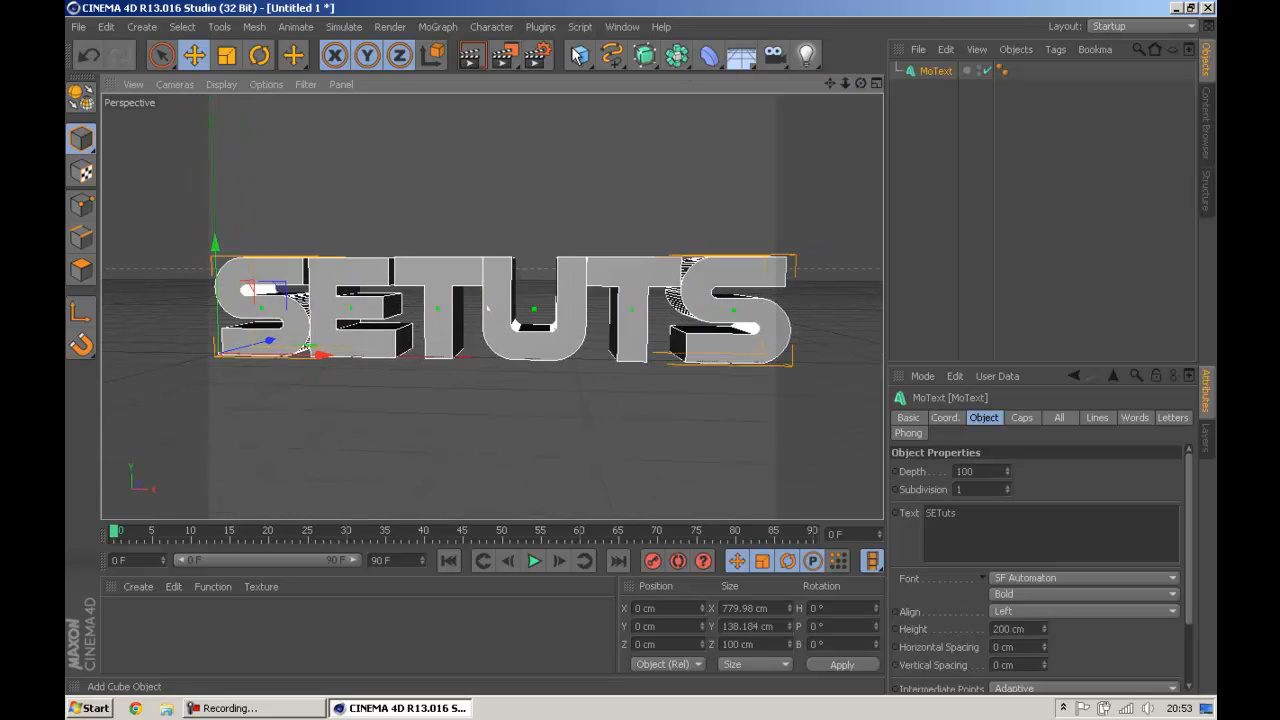
{"action": "left_click", "coordinate": [536, 55]}
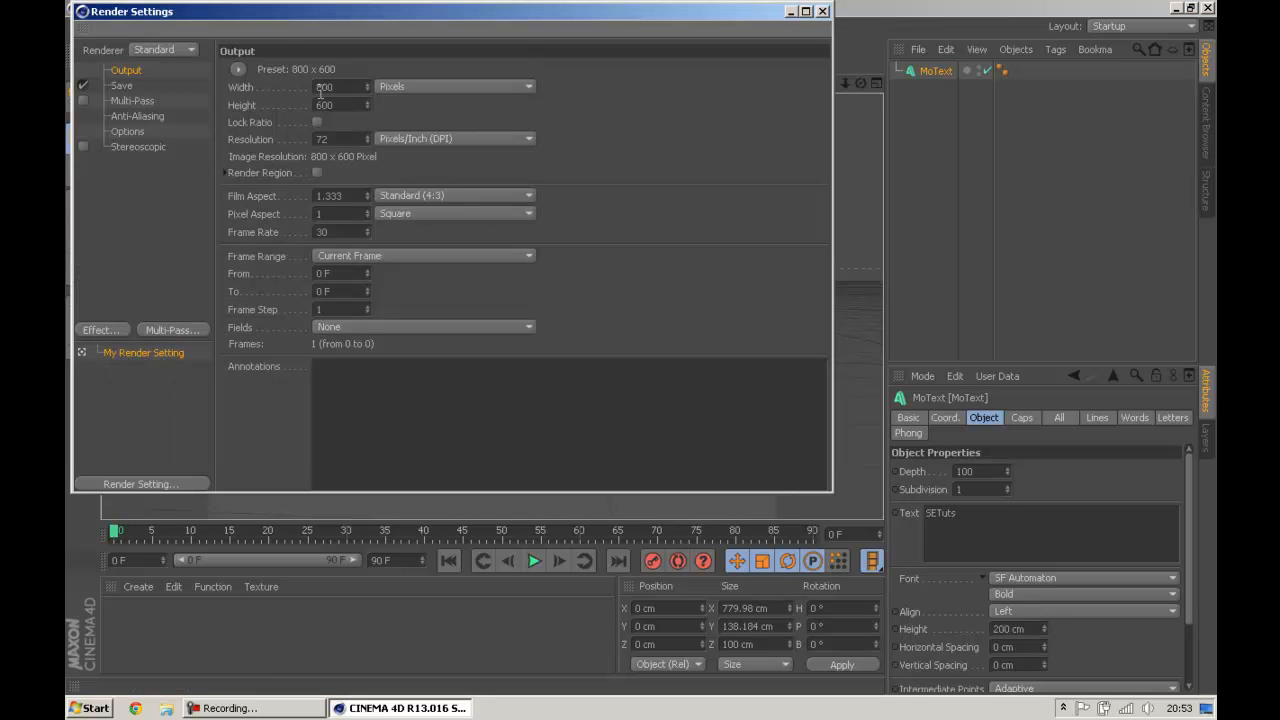
{"action": "left_click", "coordinate": [822, 11]}
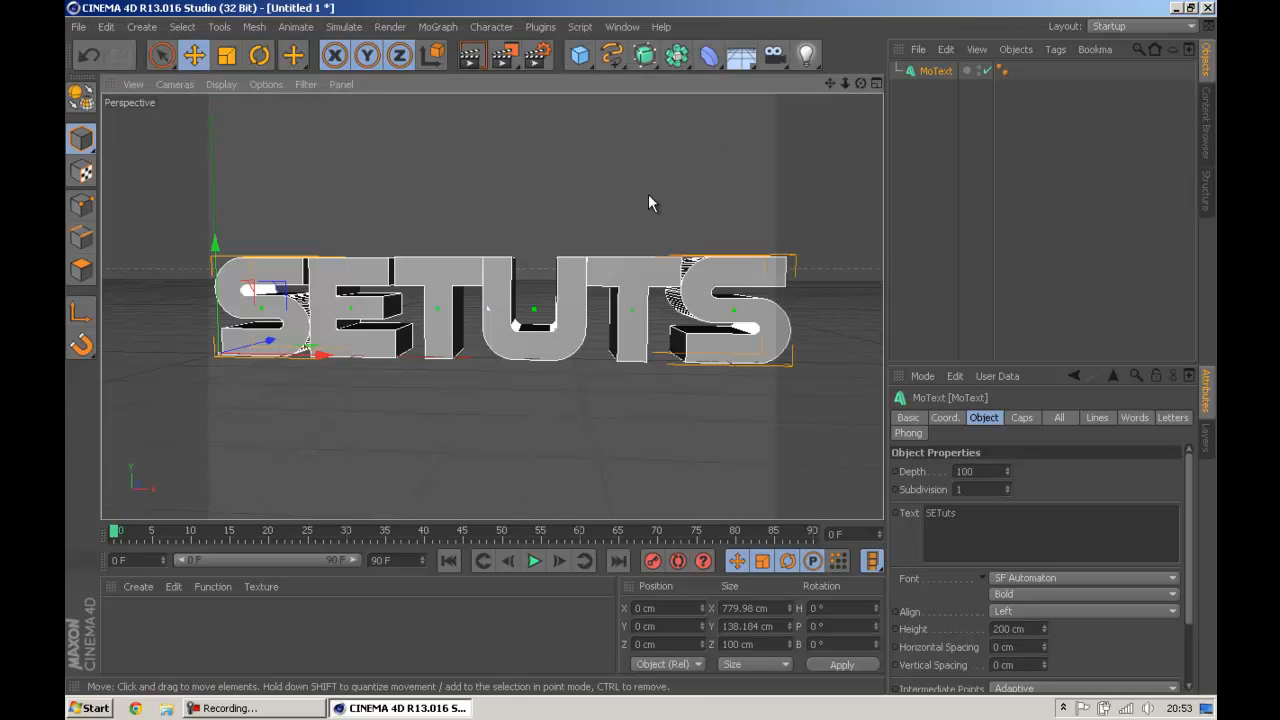
{"action": "left_click", "coordinate": [536, 56]}
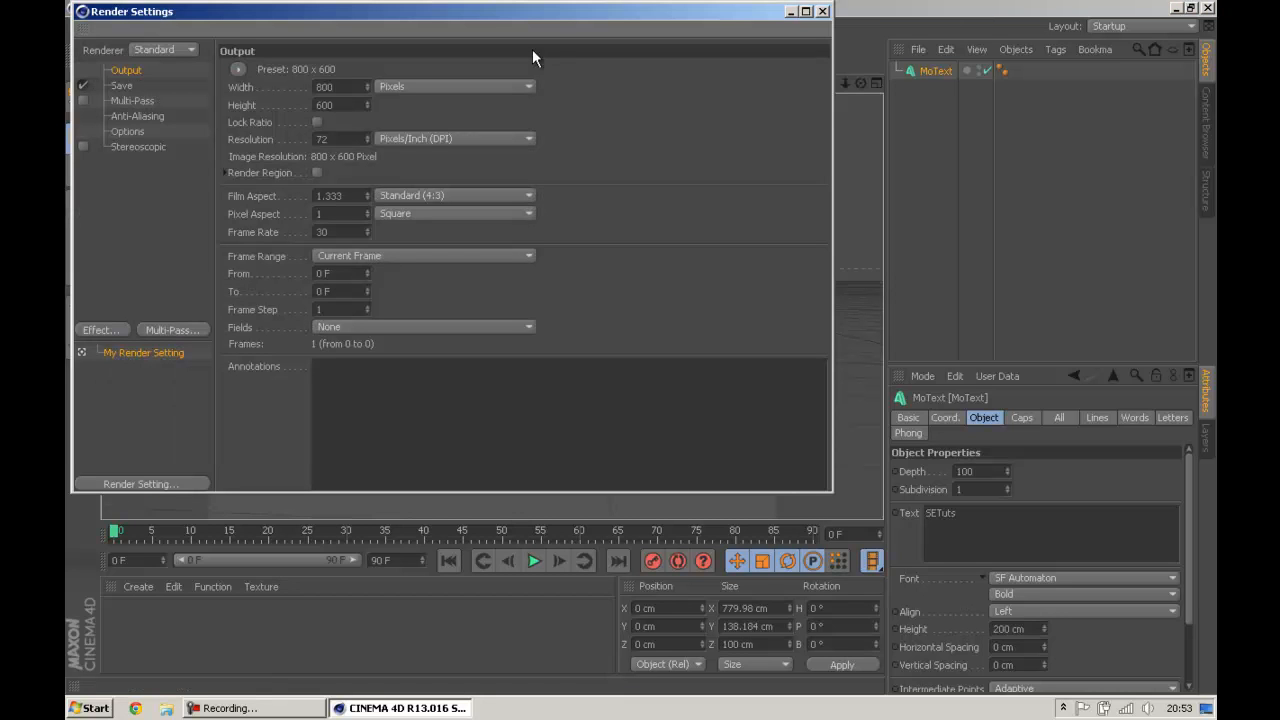
{"action": "left_click", "coordinate": [336, 88]}
{"action": "type", "text": "1920"}
{"action": "key", "text": "Return"}
{"action": "left_click", "coordinate": [354, 104]}
{"action": "type", "text": "1080"}
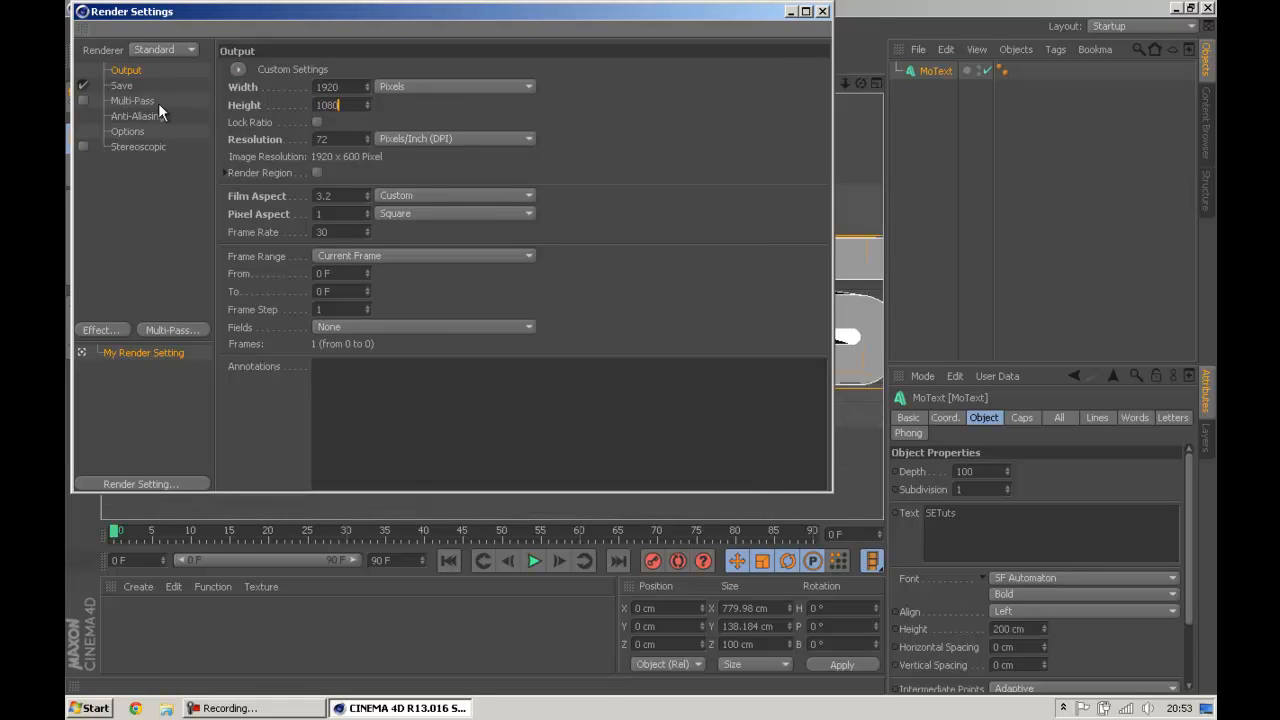
{"action": "key", "text": "Return"}
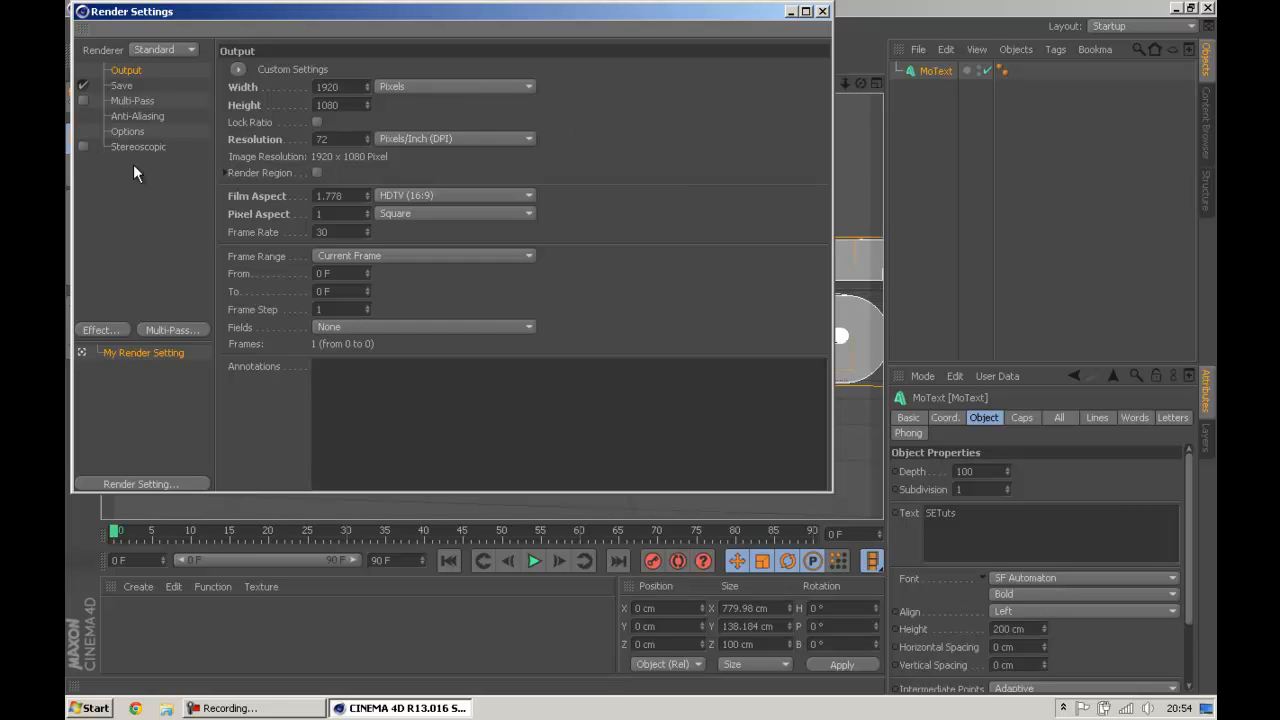
Set the render's save format to PNG with Alpha Channel and Straight Alpha enabled.
{"action": "left_click", "coordinate": [124, 86]}
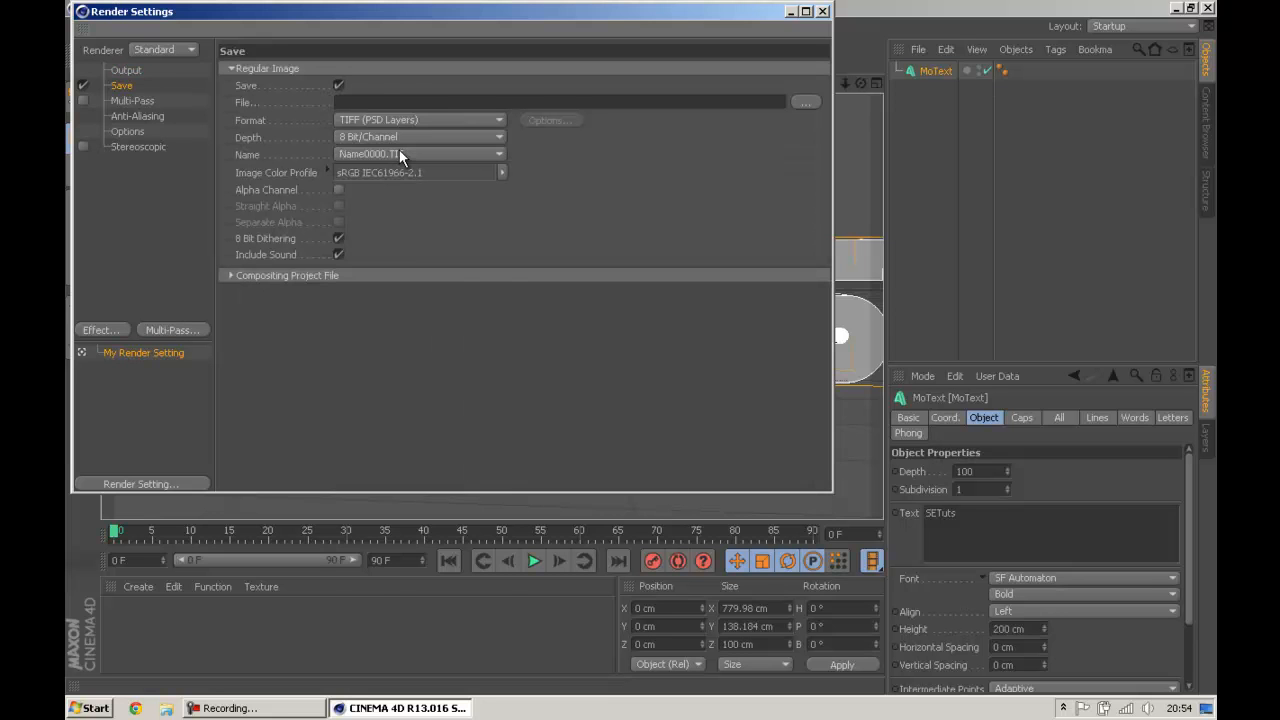
{"action": "left_click", "coordinate": [381, 119]}
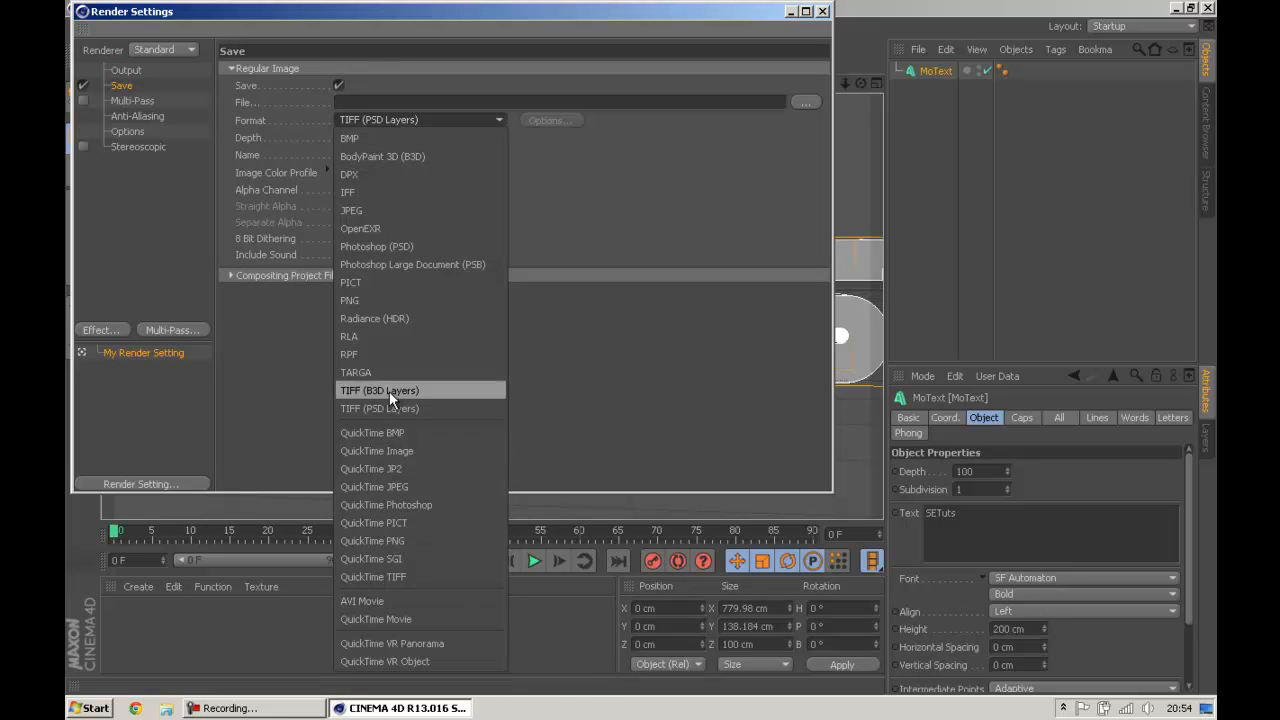
{"action": "left_click", "coordinate": [389, 301]}
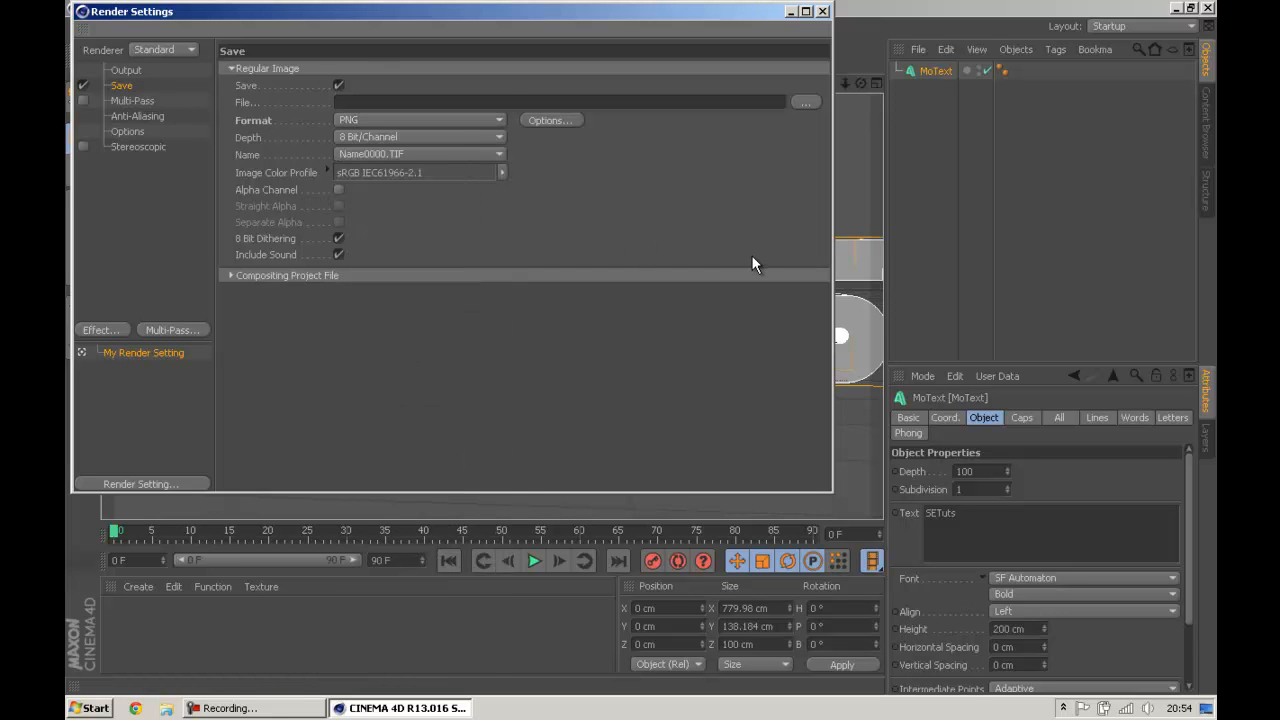
{"action": "left_click", "coordinate": [340, 190]}
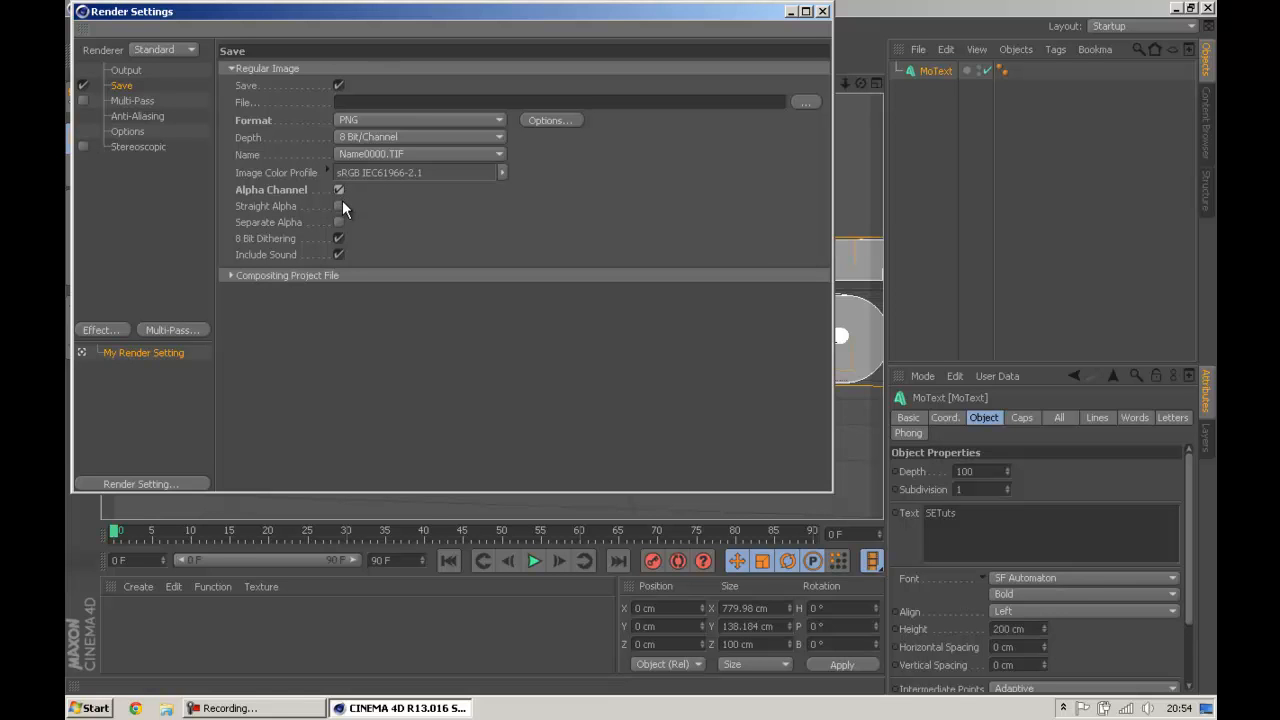
{"action": "left_click", "coordinate": [339, 205]}
Set the render's save file to "Text" on the Desktop and close the render settings.
{"action": "left_click", "coordinate": [807, 102]}
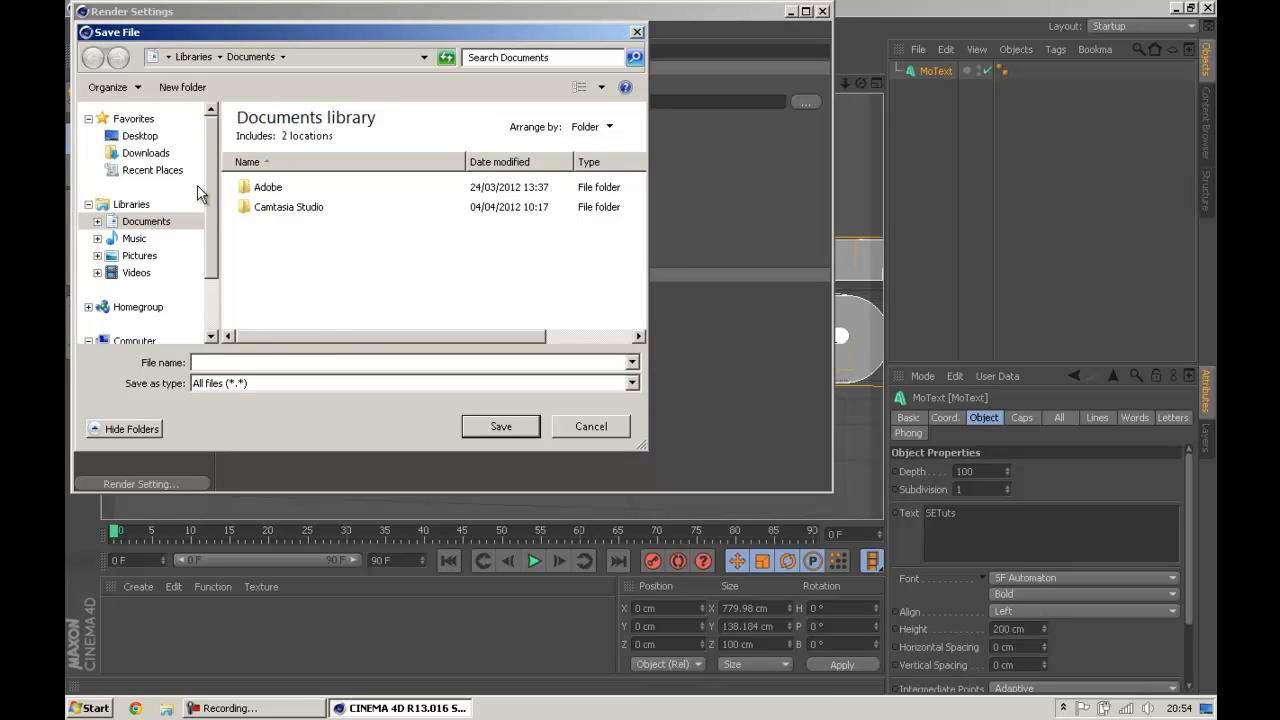
{"action": "left_click", "coordinate": [140, 136]}
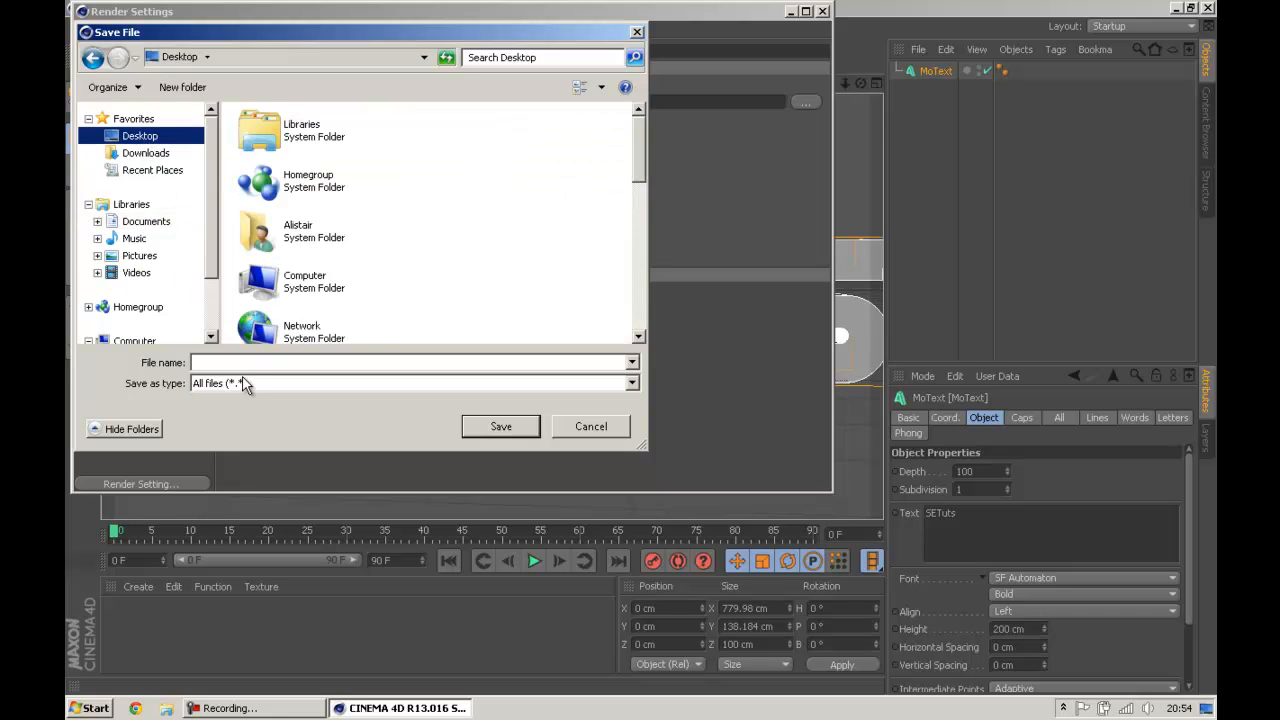
{"action": "left_click", "coordinate": [243, 362]}
{"action": "type", "text": "Text"}
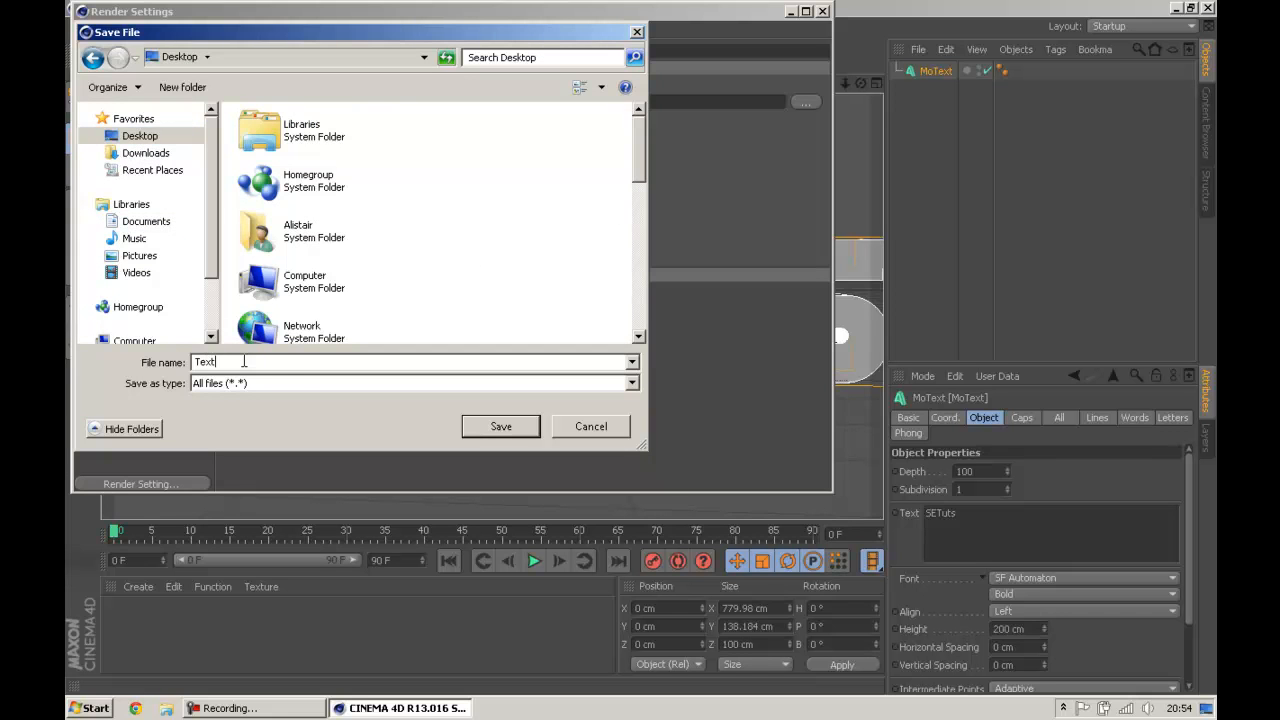
{"action": "left_click", "coordinate": [526, 432]}
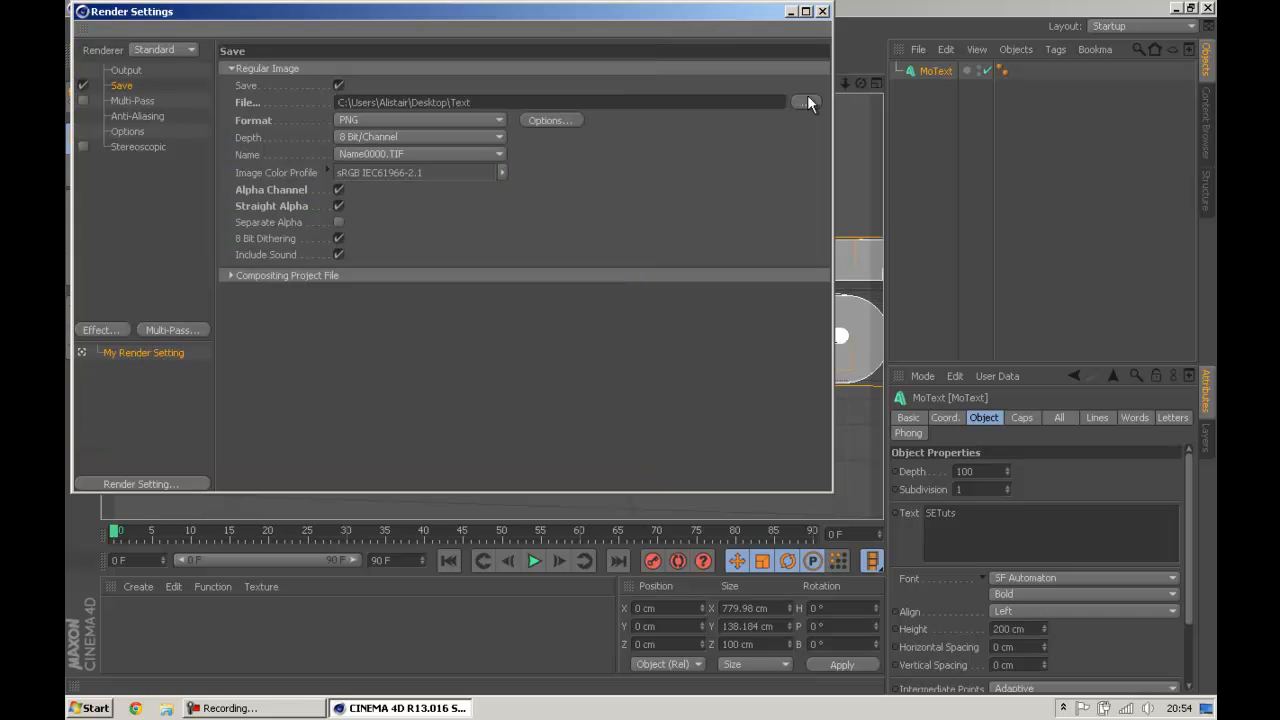
{"action": "left_click", "coordinate": [822, 11]}
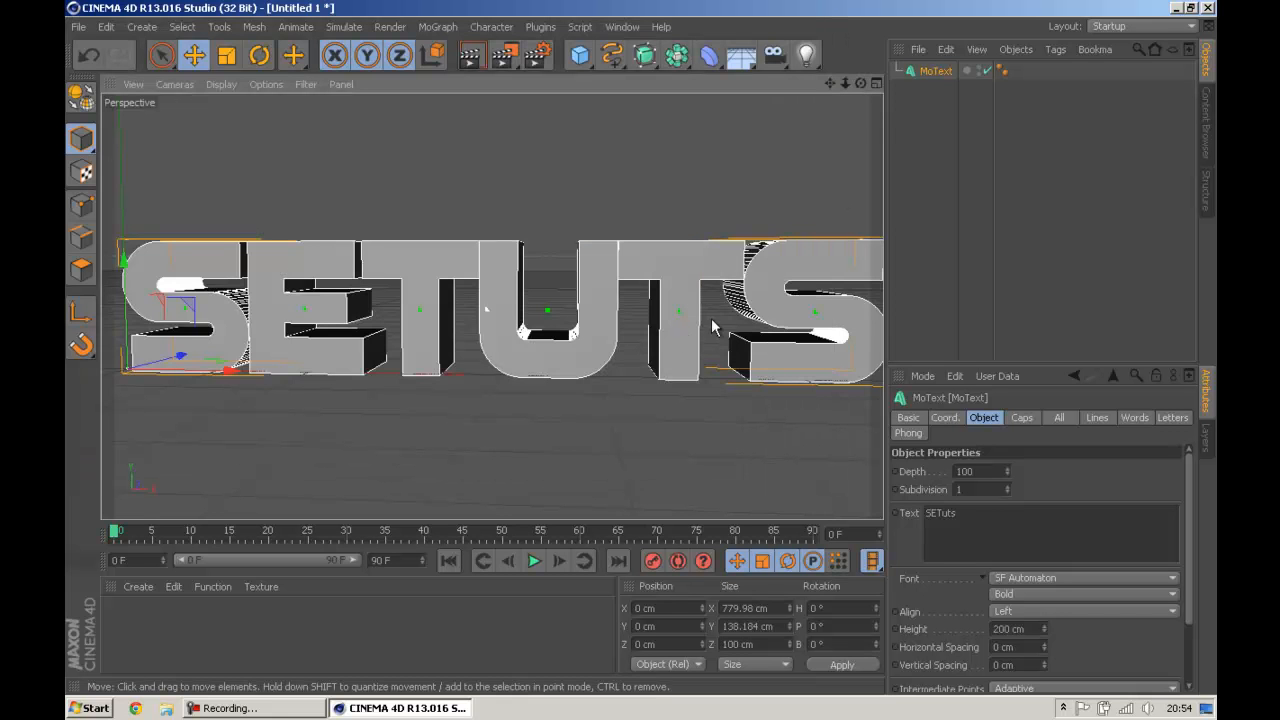
Deselect the text object and render a preview of the whole word in the perspective view.
{"action": "left_click_drag", "start_coordinate": [846, 85], "coordinate": [833, 85]}
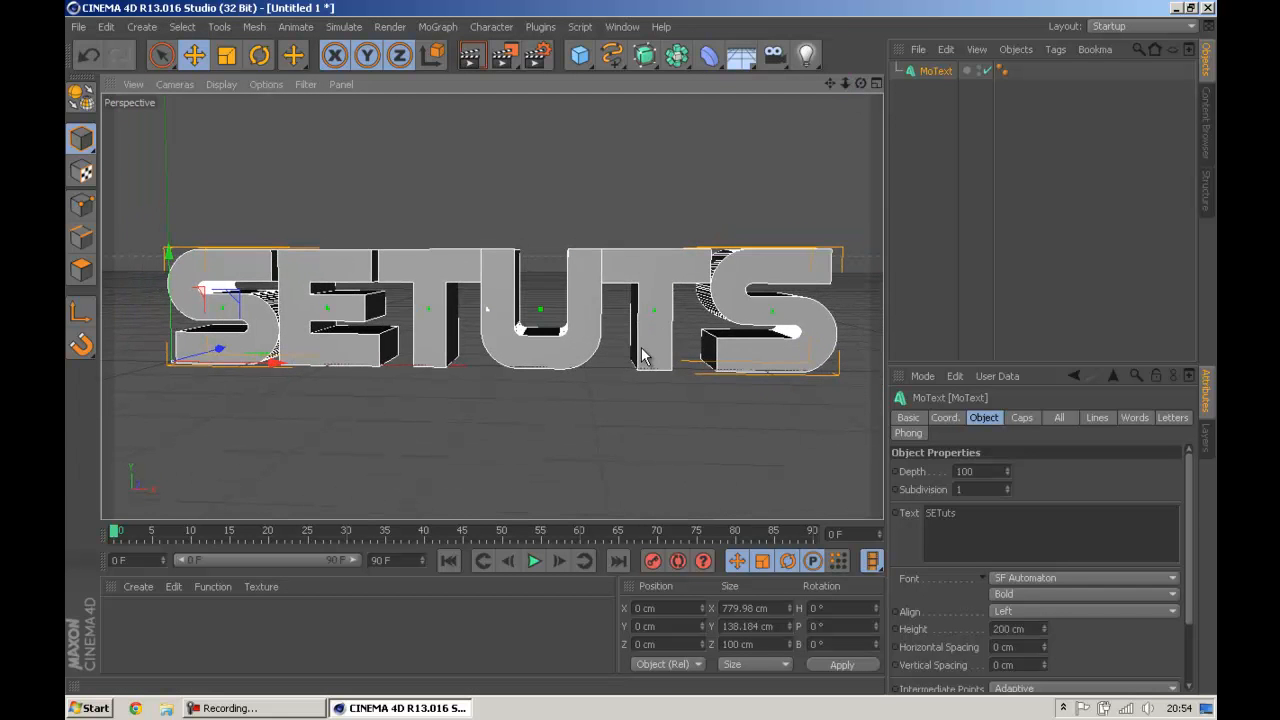
{"action": "left_click", "coordinate": [1135, 165]}
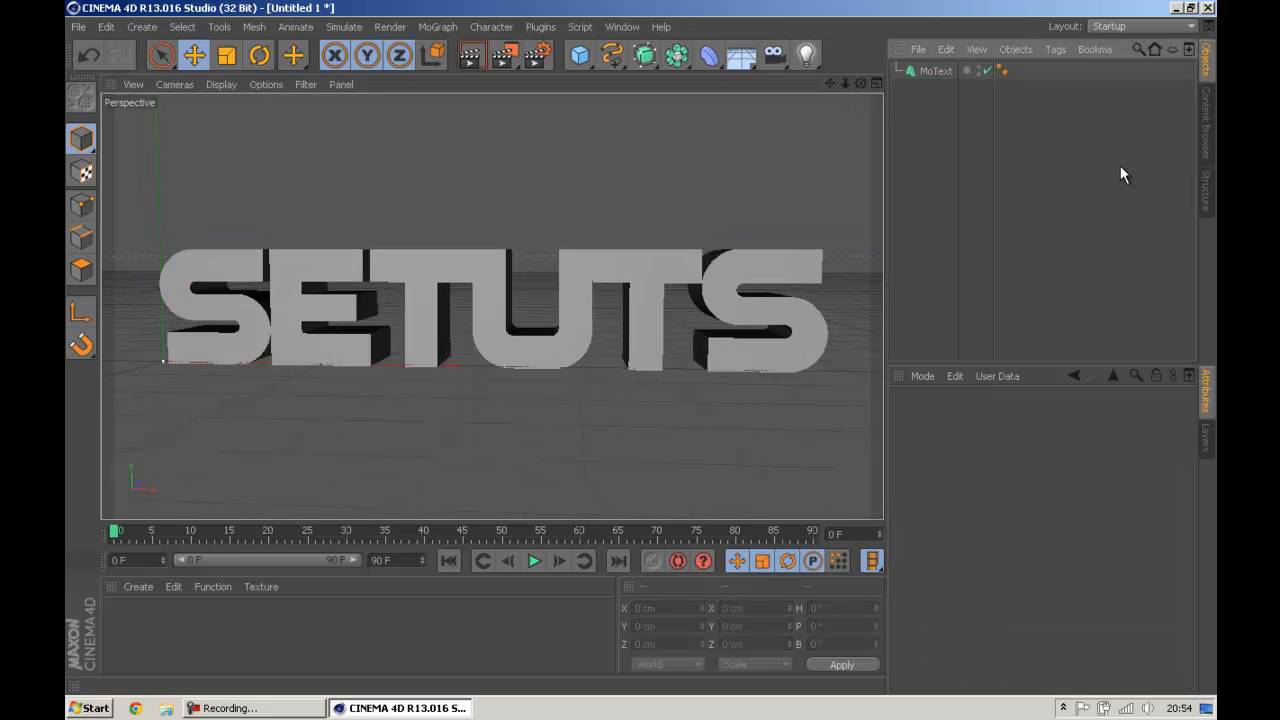
{"action": "left_click", "coordinate": [471, 54]}
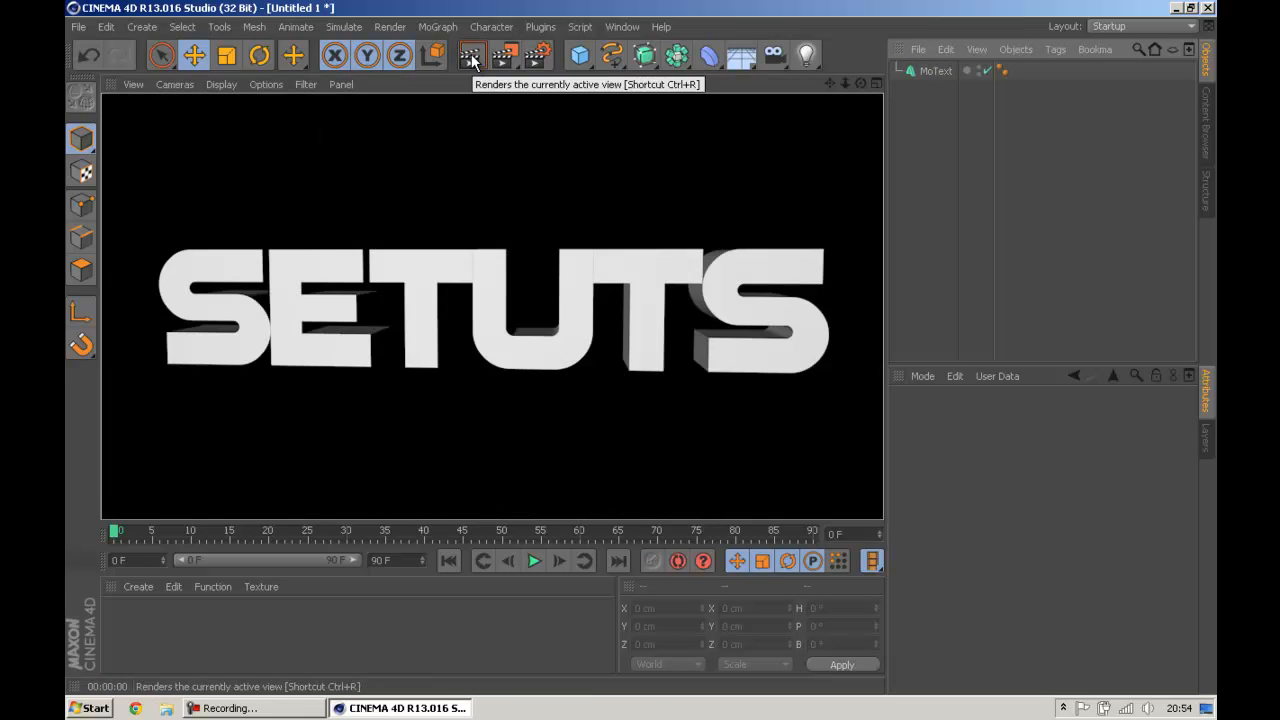
{"action": "left_click", "coordinate": [953, 155]}
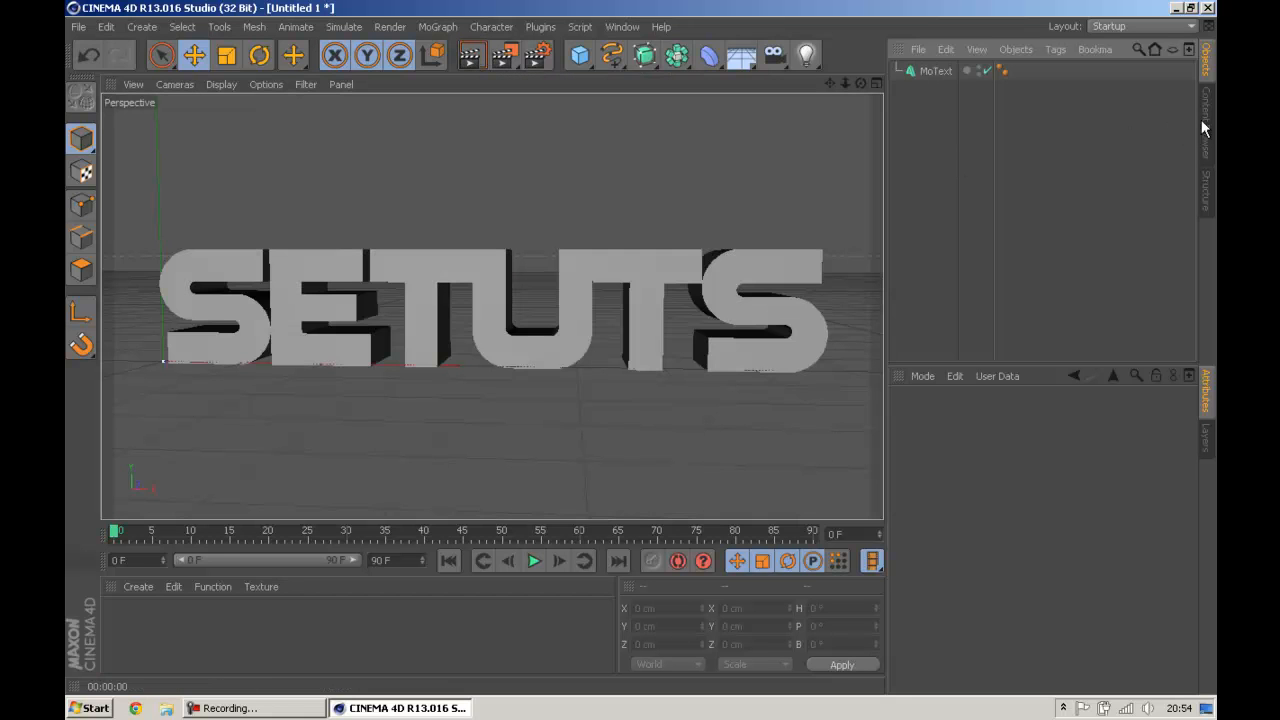
Open the first materials folder of the Broadcast presets in the Content Browser.
{"action": "left_click", "coordinate": [1205, 122]}
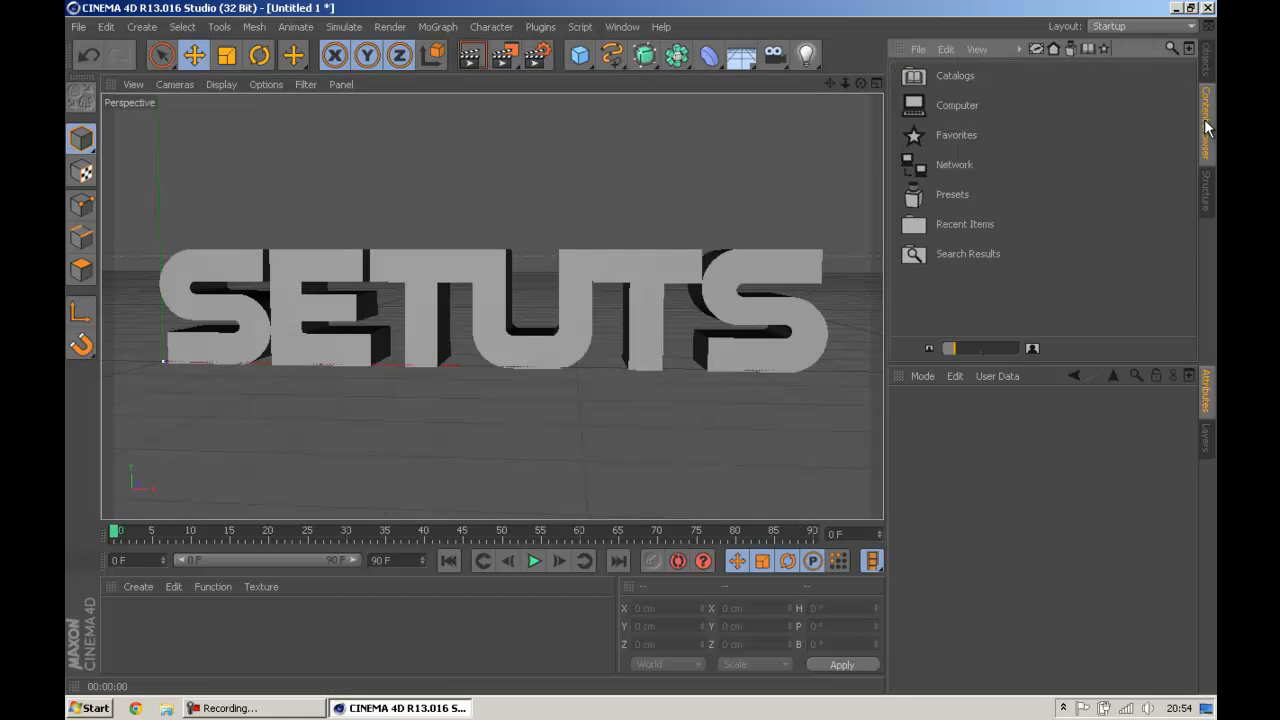
{"action": "double_click", "coordinate": [959, 193]}
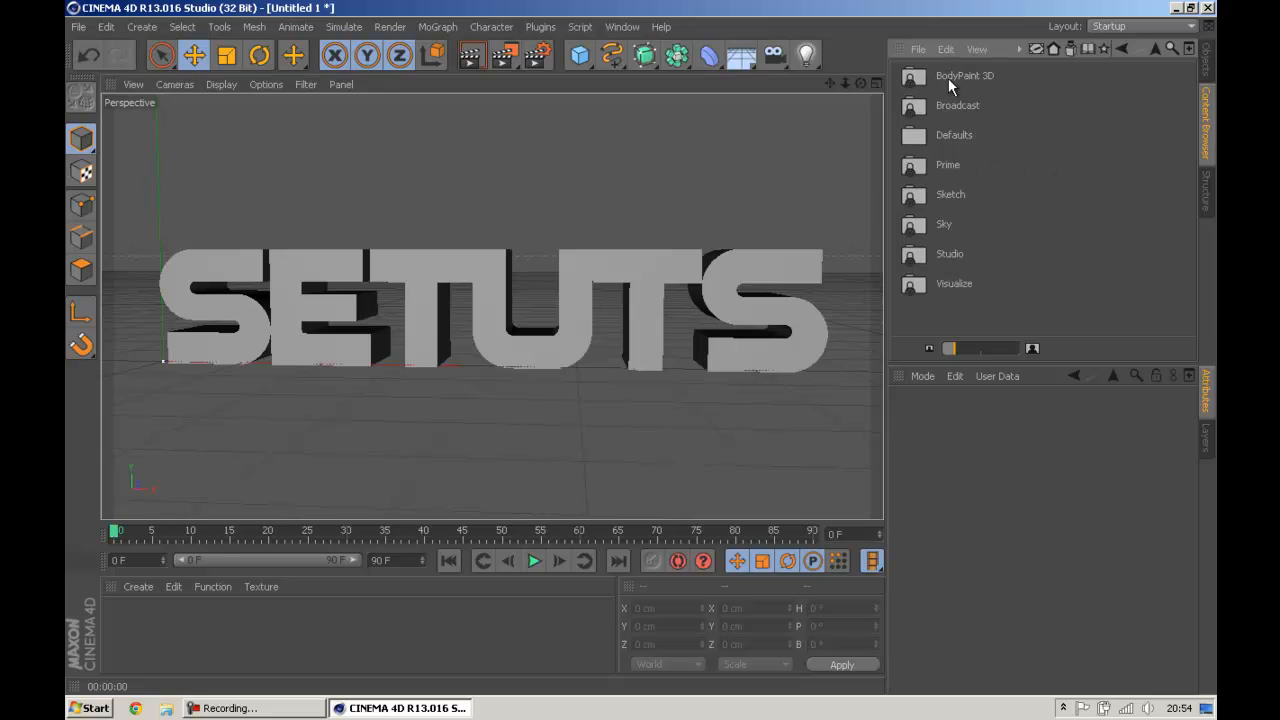
{"action": "double_click", "coordinate": [948, 104]}
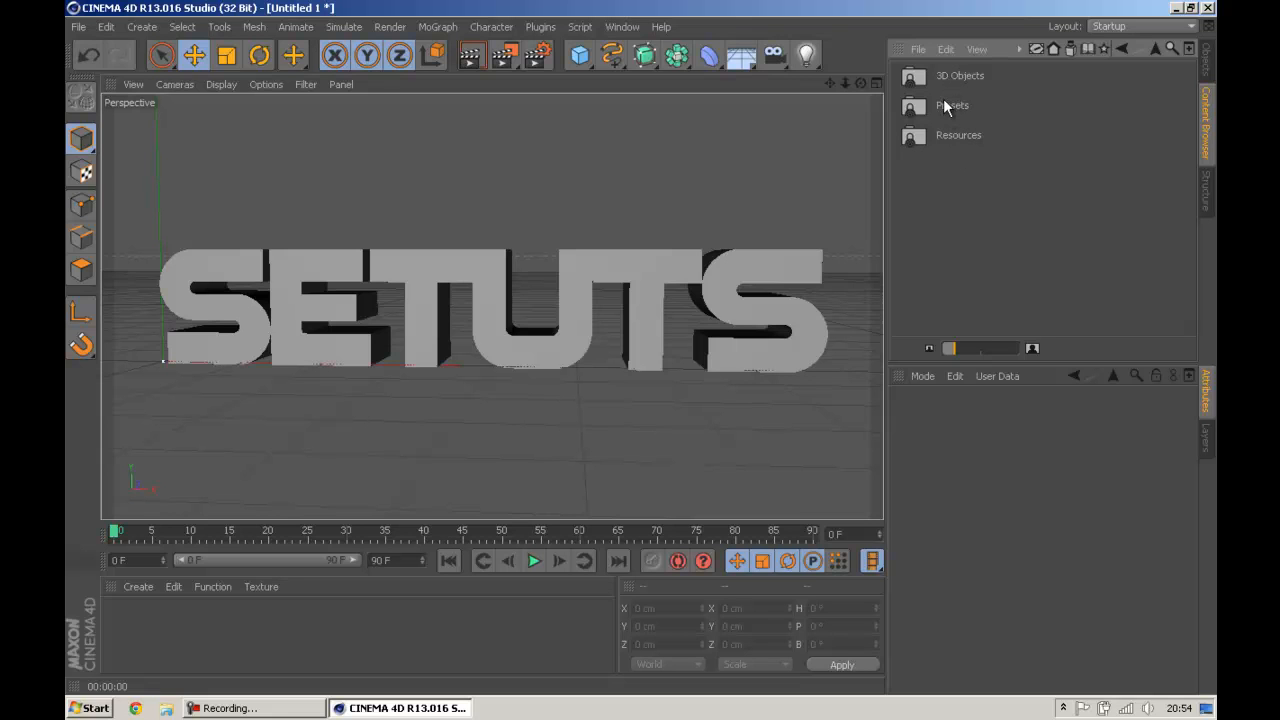
{"action": "double_click", "coordinate": [945, 104]}
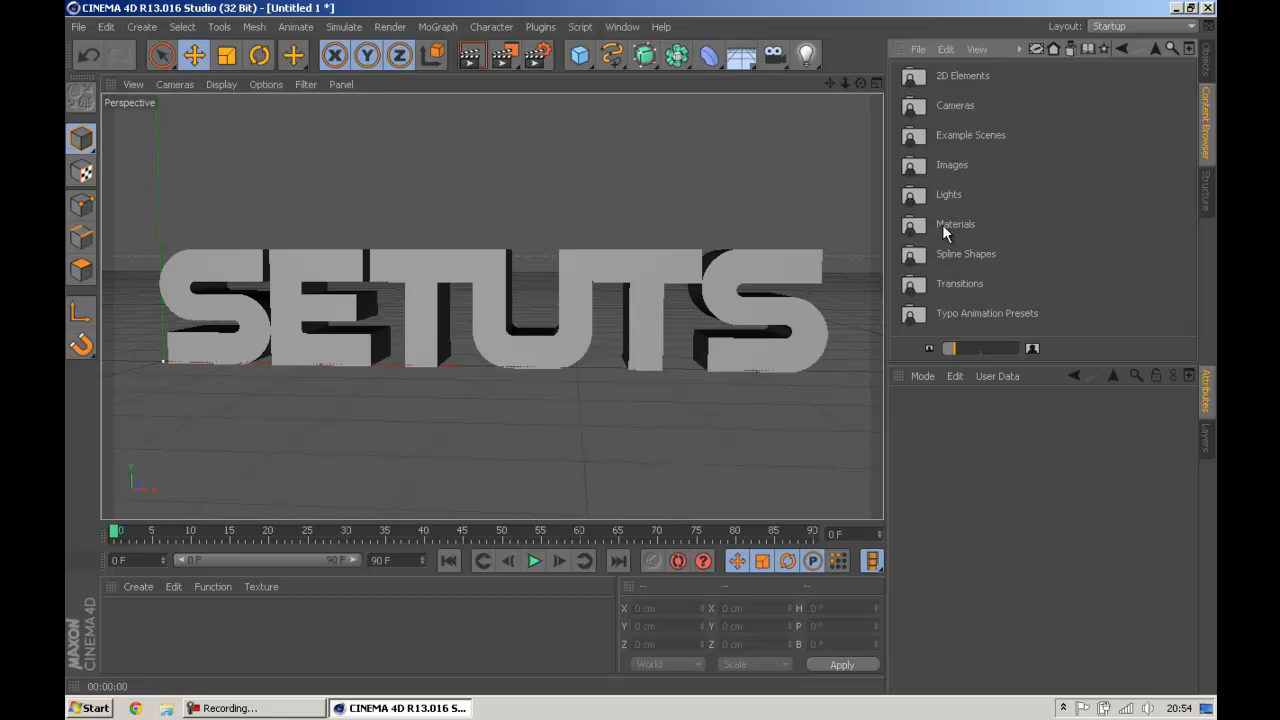
{"action": "double_click", "coordinate": [944, 226]}
{"action": "double_click", "coordinate": [941, 70]}
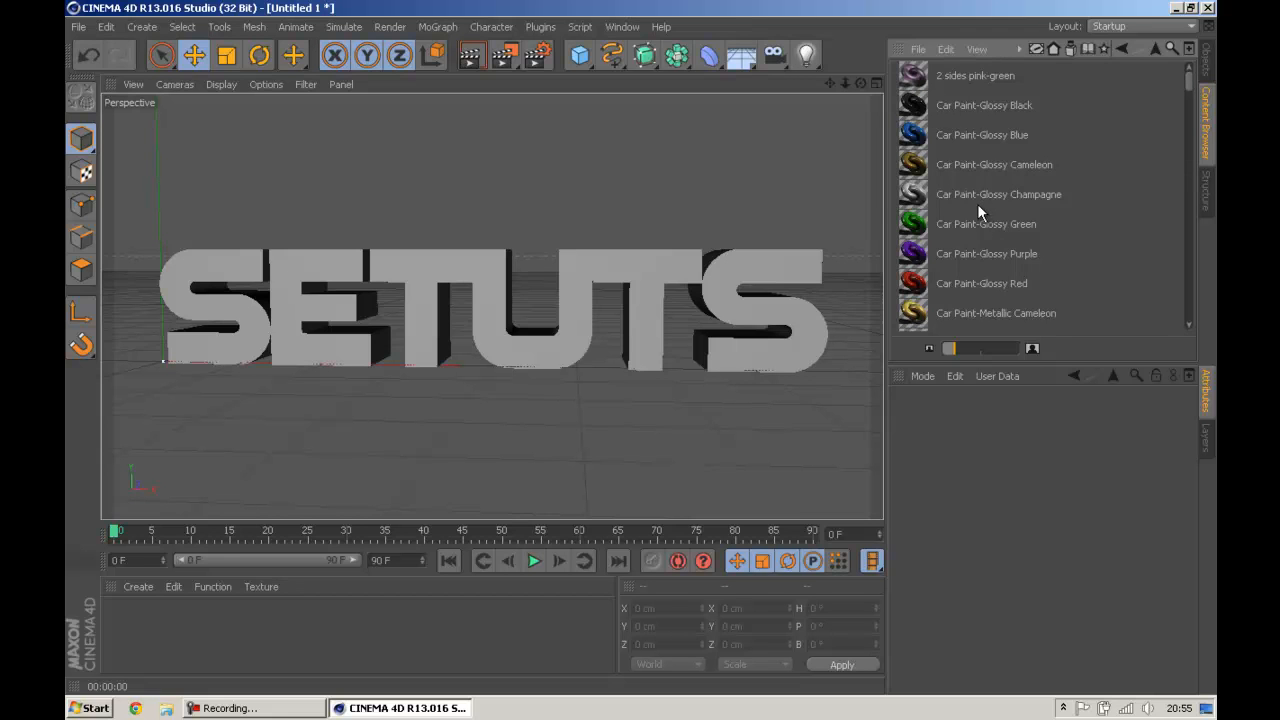
Apply the Car Paint-Glossy Champagne material to the SETuts text and render a preview of the view.
{"action": "left_click", "coordinate": [977, 207]}
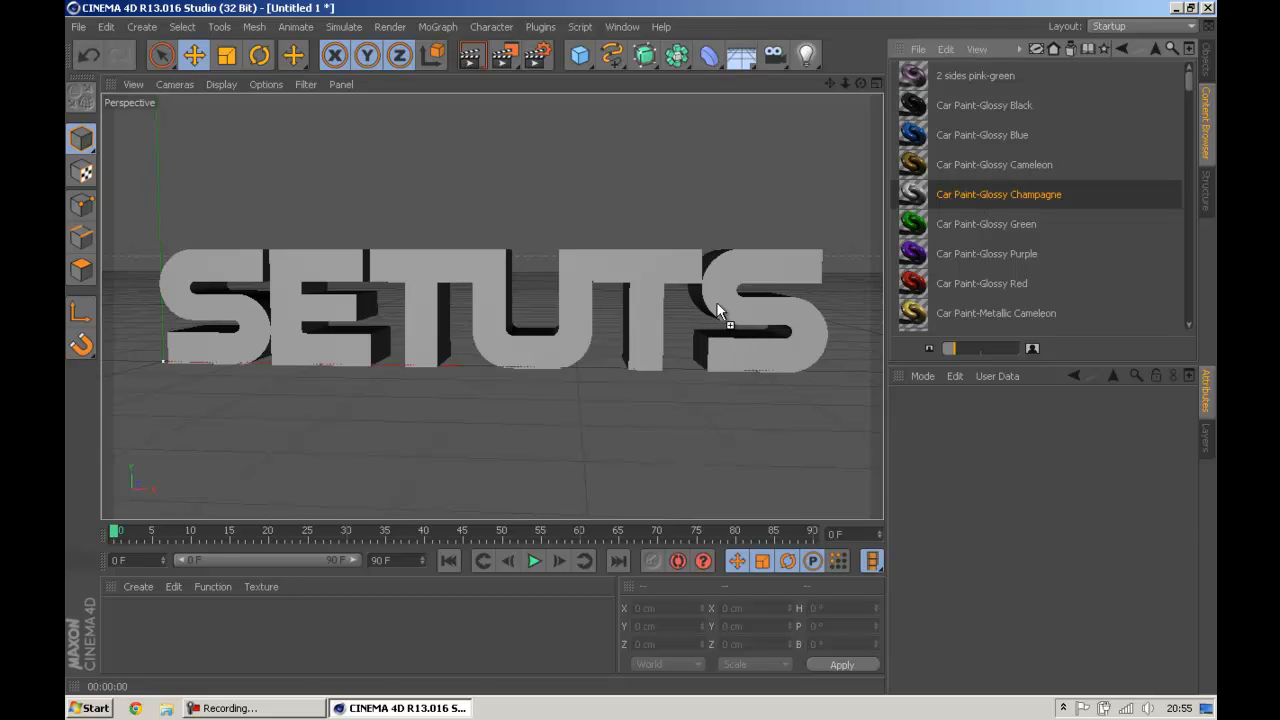
{"action": "left_click_drag", "start_coordinate": [716, 301], "coordinate": [716, 302]}
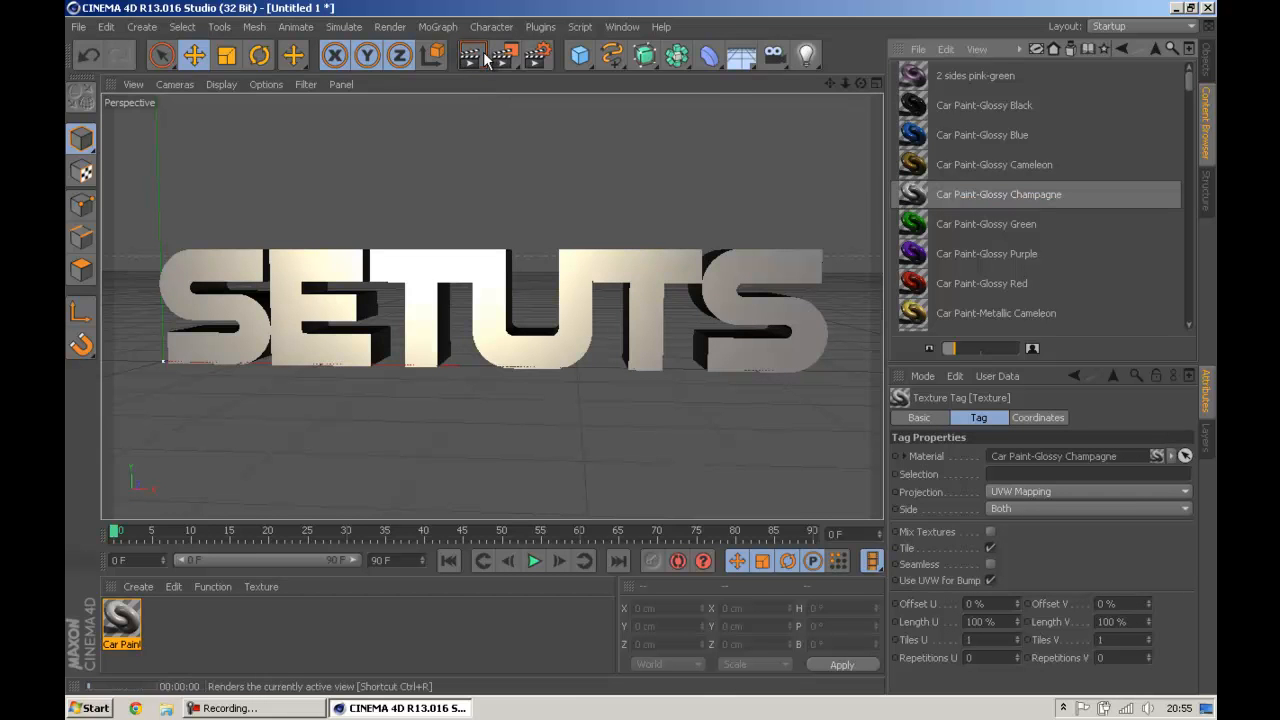
{"action": "left_click", "coordinate": [485, 55]}
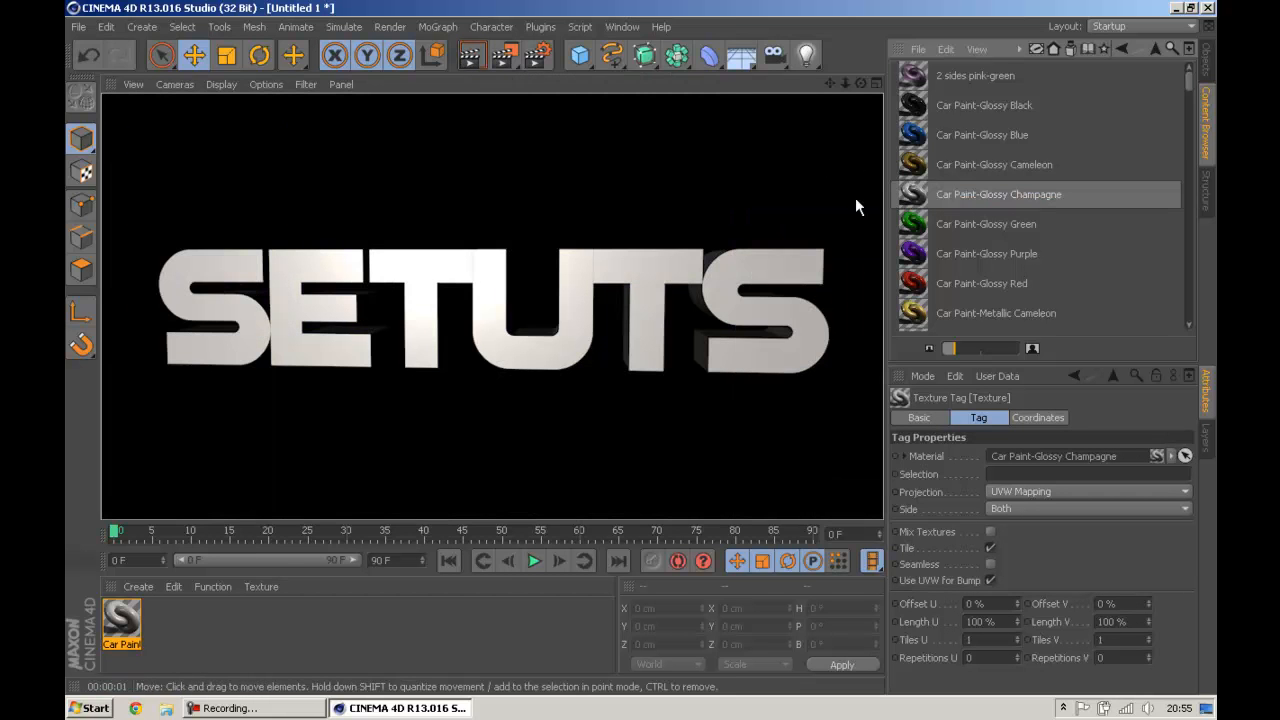
{"action": "left_click", "coordinate": [487, 616]}
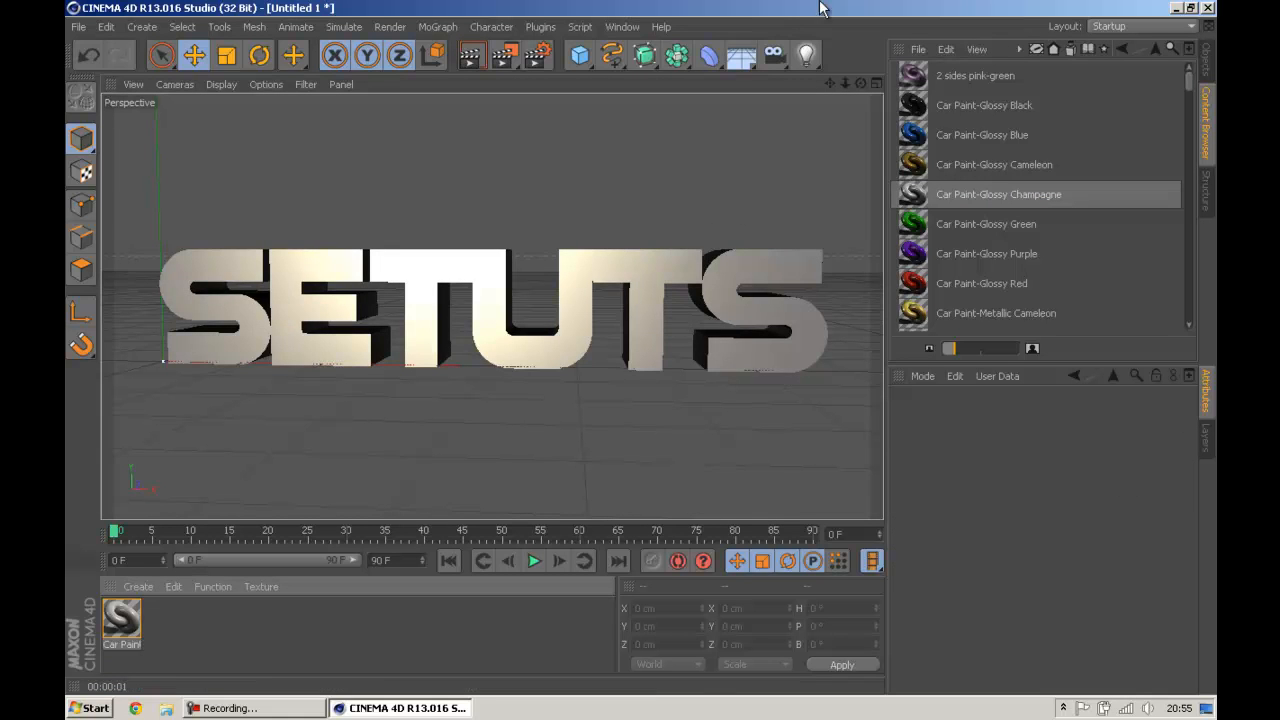
Add a light at about Y 193 cm and Z -103 cm above the first letter, and render a preview.
{"action": "left_click", "coordinate": [806, 55]}
{"action": "left_click_drag", "start_coordinate": [160, 251], "coordinate": [214, 86]}
{"action": "left_click_drag", "start_coordinate": [219, 205], "coordinate": [162, 213]}
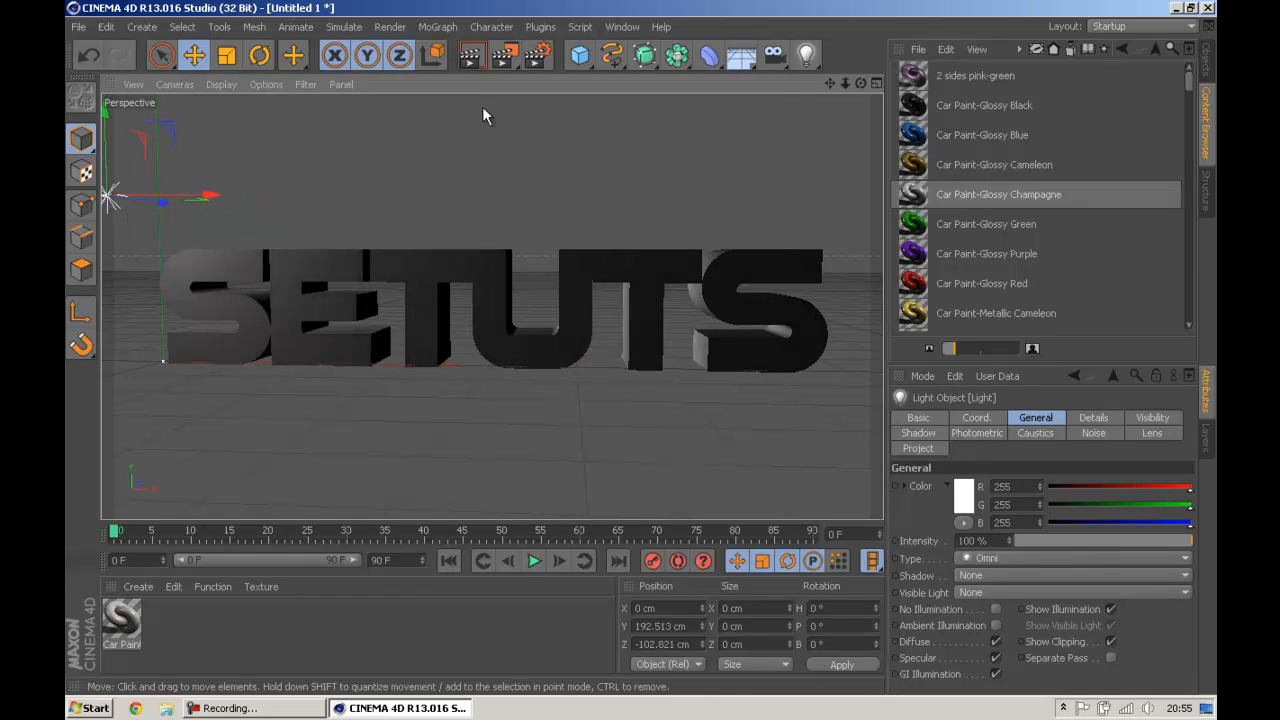
{"action": "left_click", "coordinate": [472, 56]}
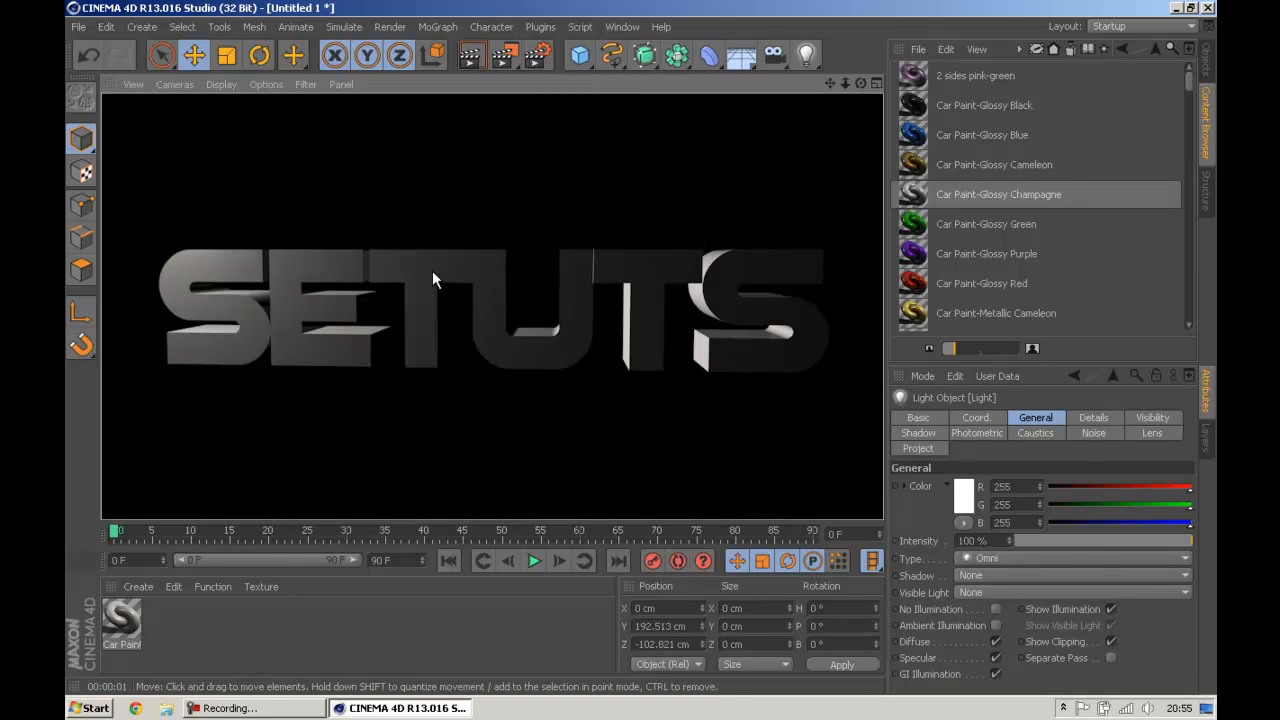
{"action": "left_click", "coordinate": [429, 357]}
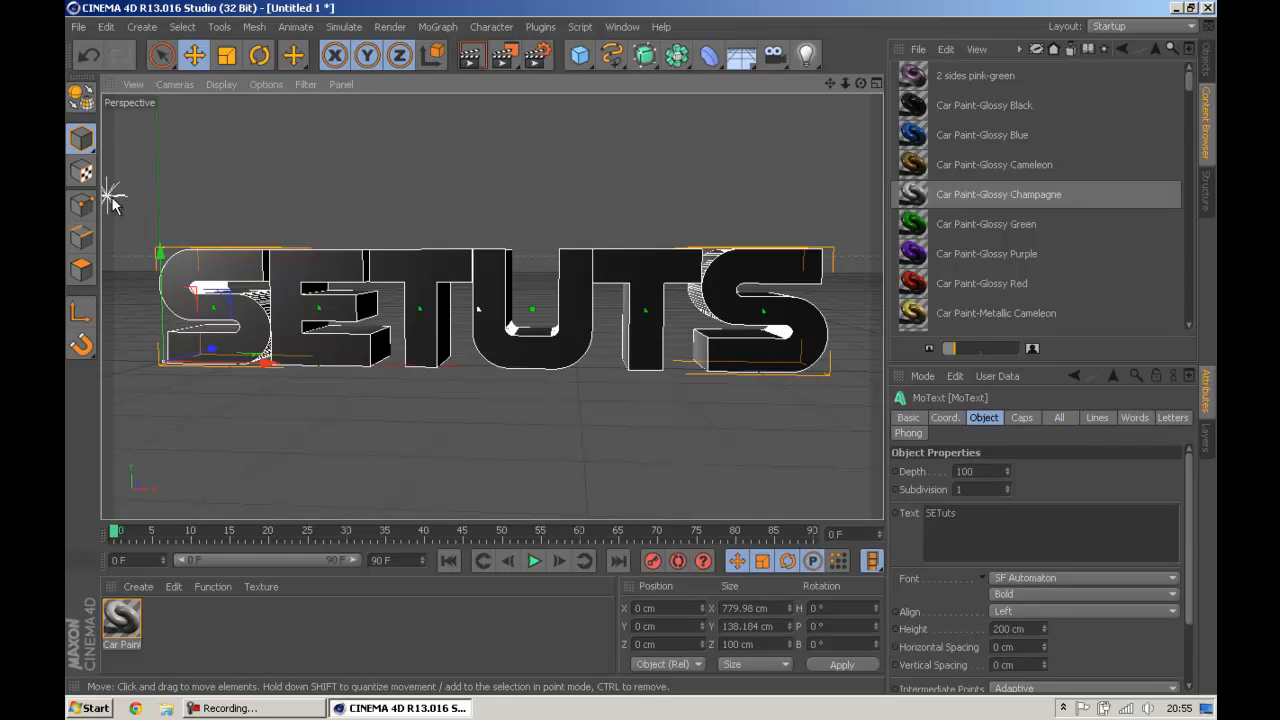
Move the light in front of the word's middle, to about X 362 cm and Z -494 cm, and render a preview.
{"action": "left_click", "coordinate": [113, 198]}
{"action": "left_click_drag", "start_coordinate": [148, 191], "coordinate": [308, 220]}
{"action": "left_click", "coordinate": [473, 57]}
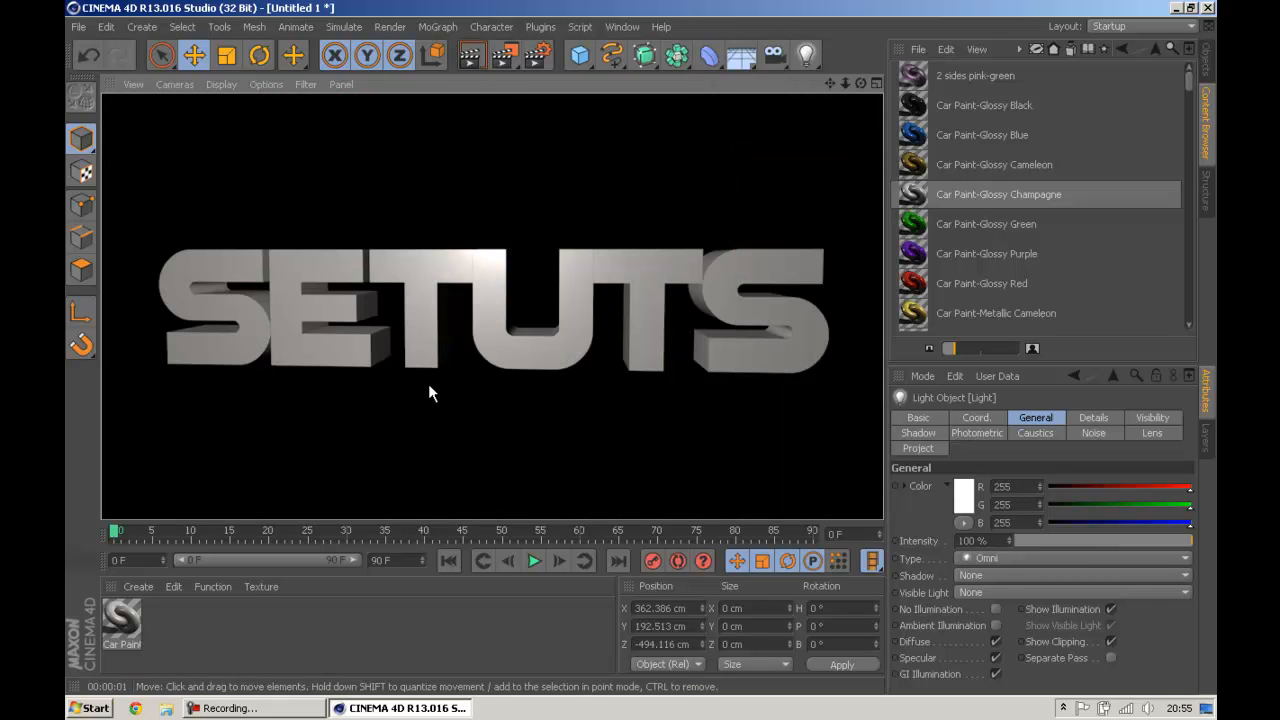
{"action": "left_click", "coordinate": [507, 330]}
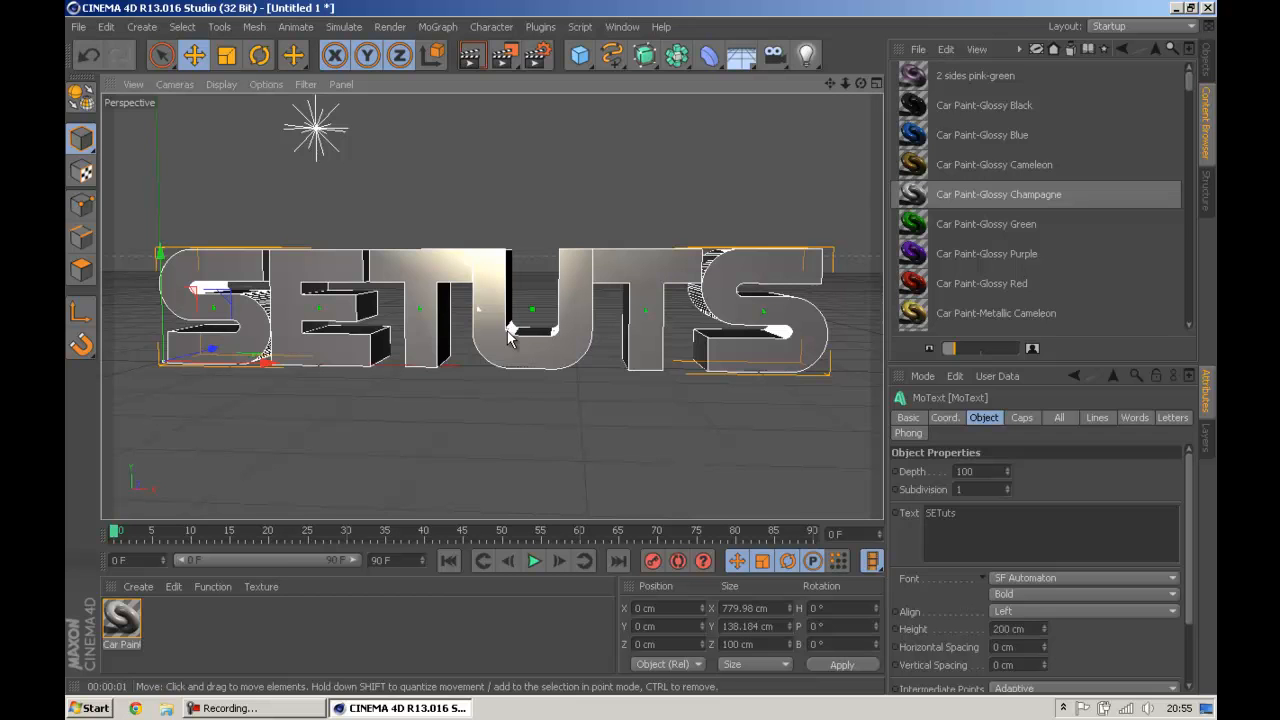
Render the final image to the Picture Viewer, inspect the lettering and close the viewer.
{"action": "left_click", "coordinate": [505, 57]}
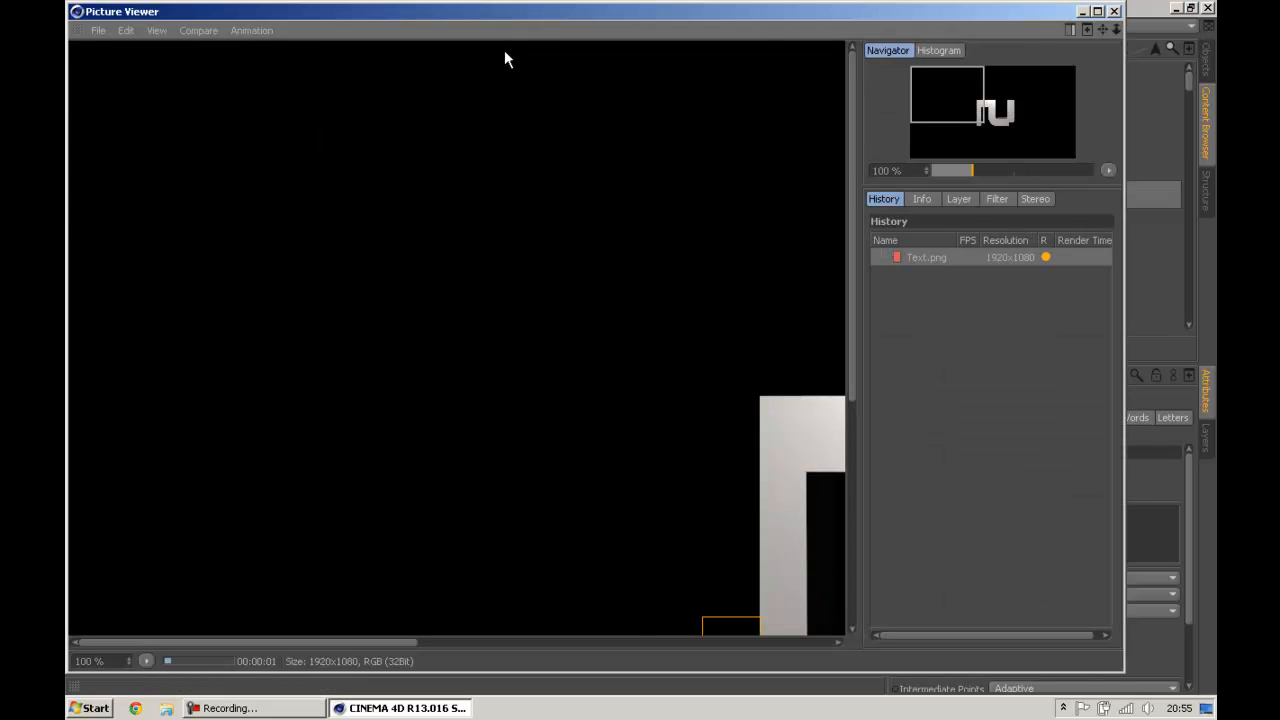
{"action": "left_click_drag", "start_coordinate": [851, 170], "coordinate": [845, 311]}
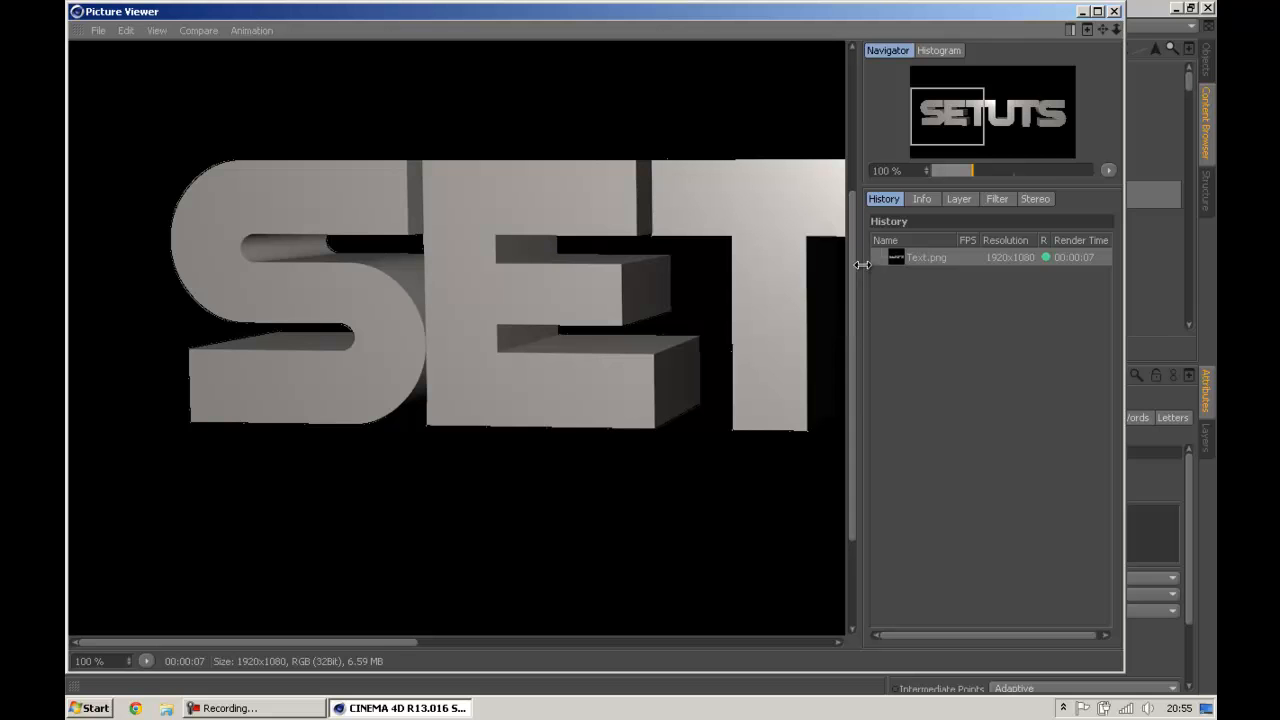
{"action": "left_click", "coordinate": [1113, 12]}
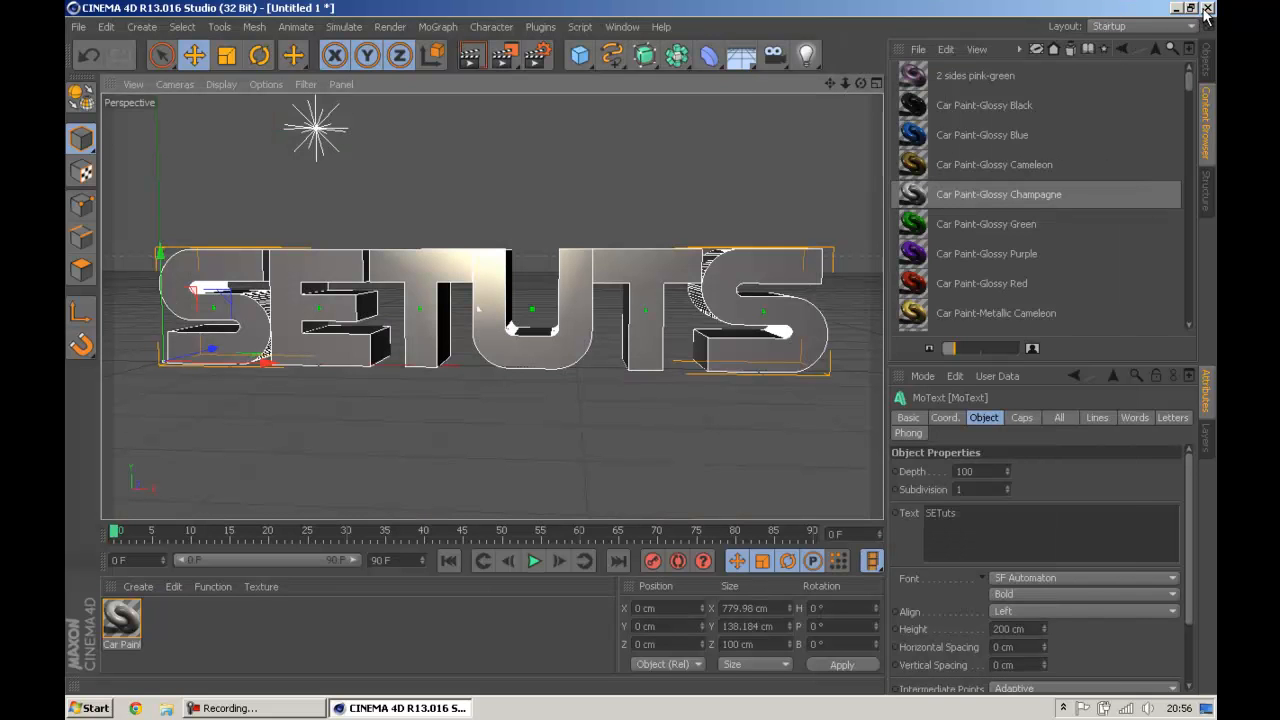
Quit CINEMA 4D without saving the project and launch Adobe Photoshop.
{"action": "left_click", "coordinate": [1207, 9]}
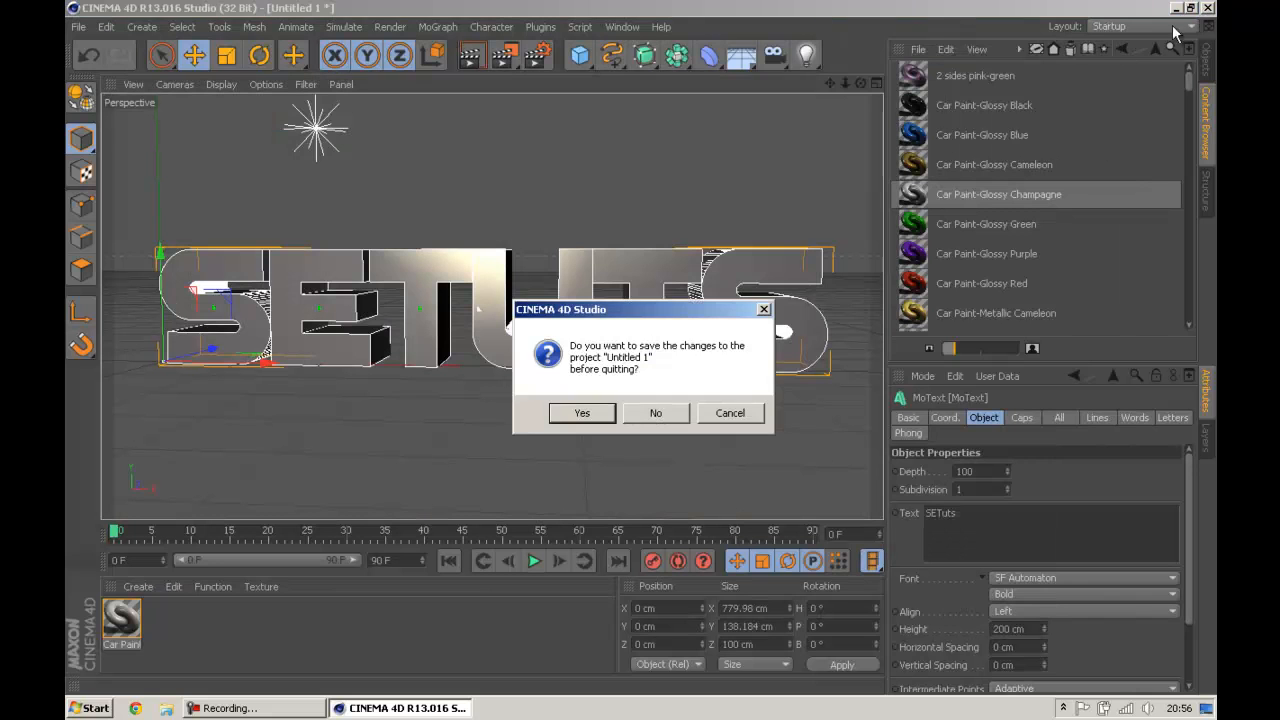
{"action": "left_click", "coordinate": [655, 413]}
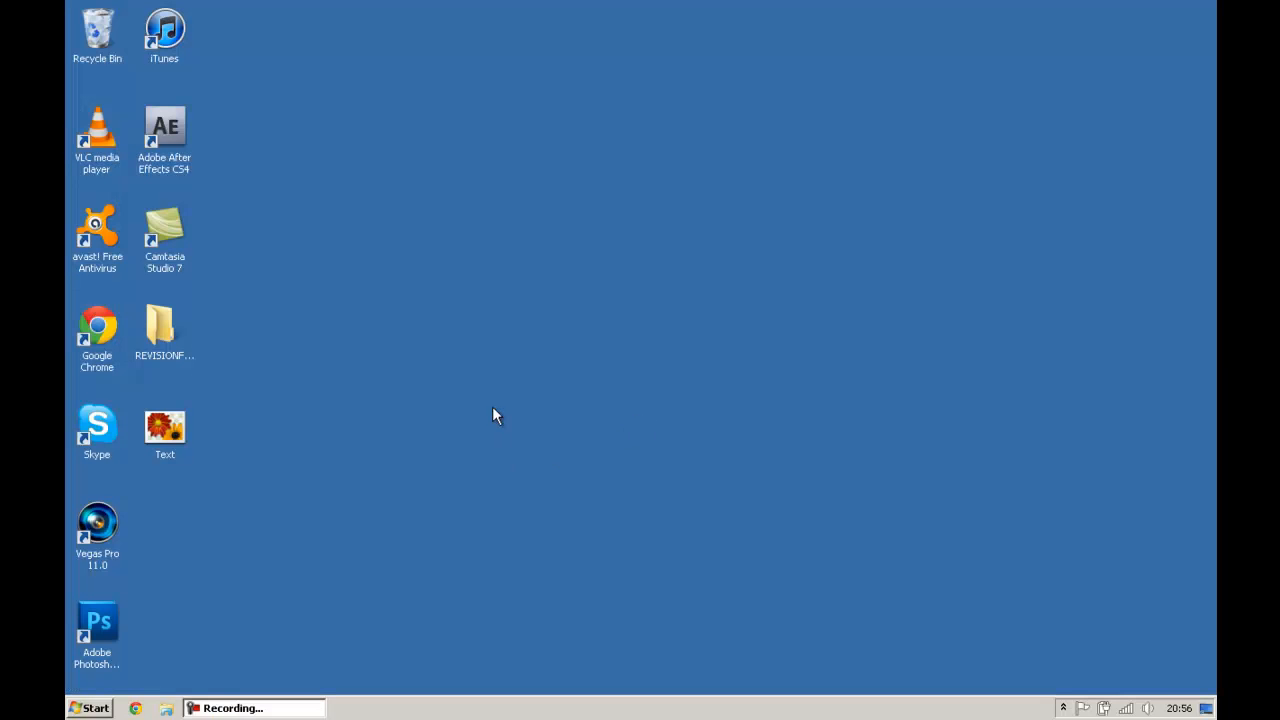
{"action": "double_click", "coordinate": [96, 621]}
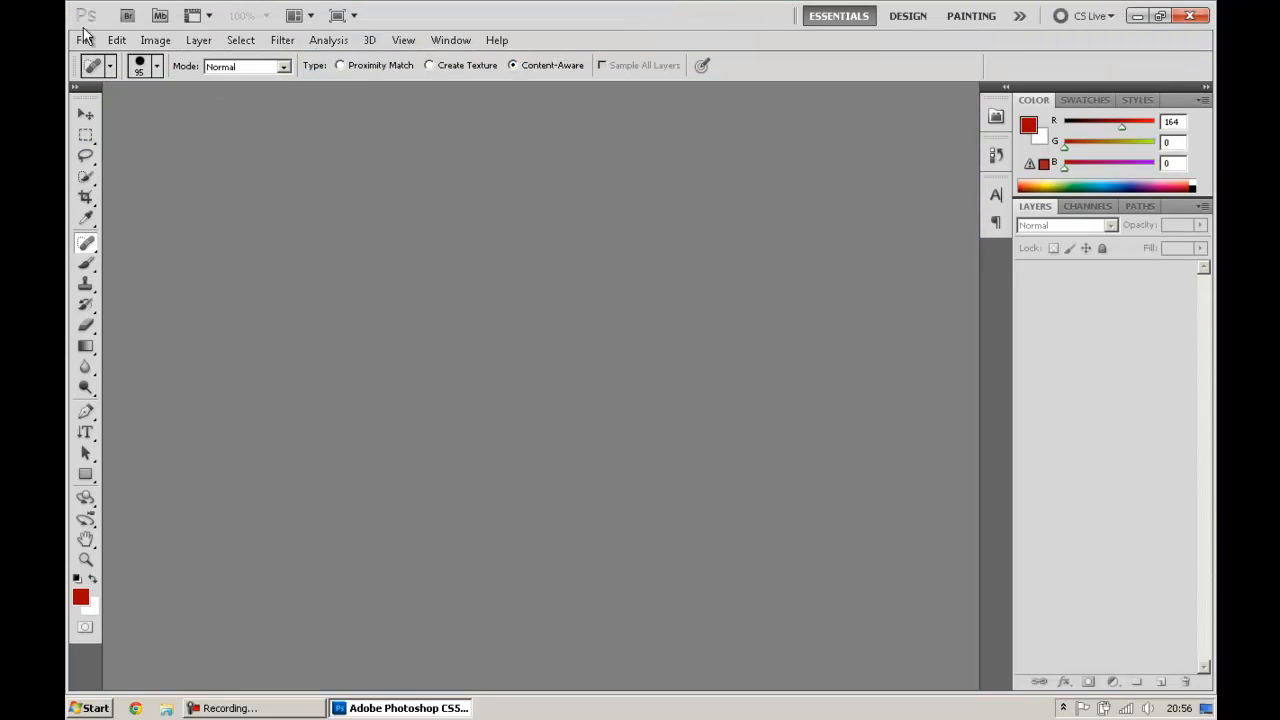
Start a new document with width and height both set to 1000 pixels.
{"action": "left_click", "coordinate": [84, 42]}
{"action": "left_click", "coordinate": [100, 57]}
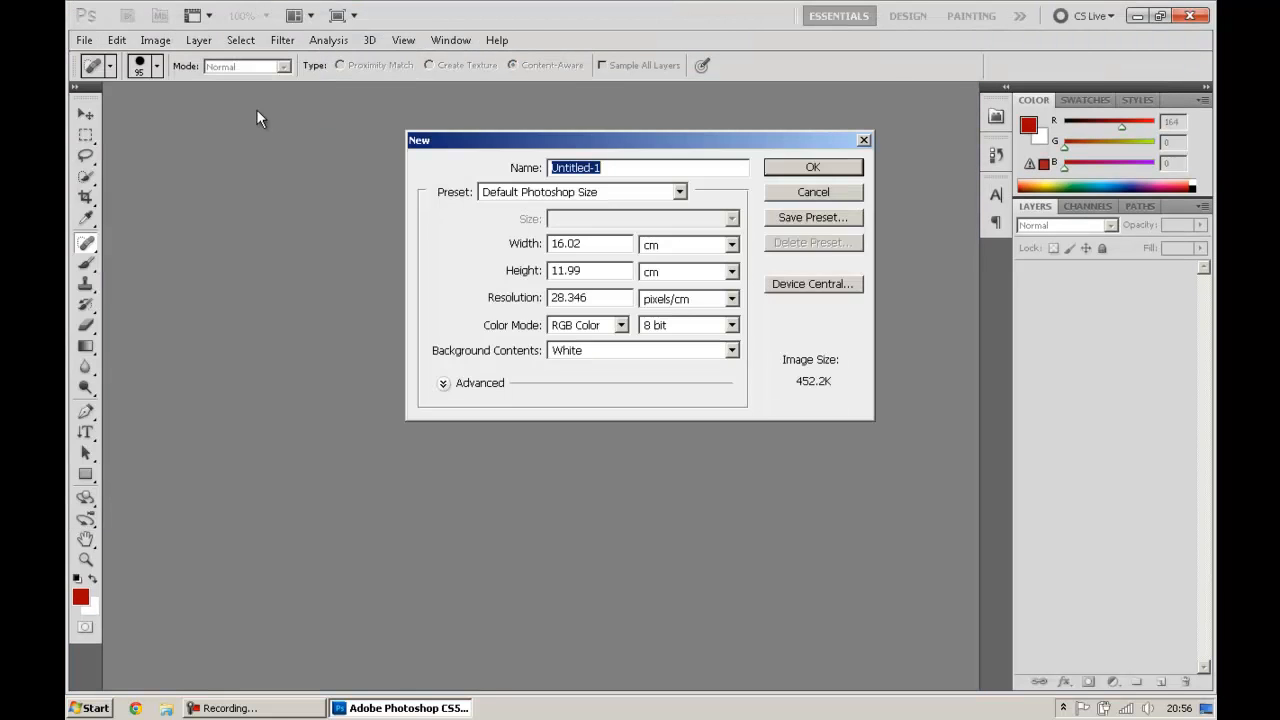
{"action": "left_click", "coordinate": [662, 249]}
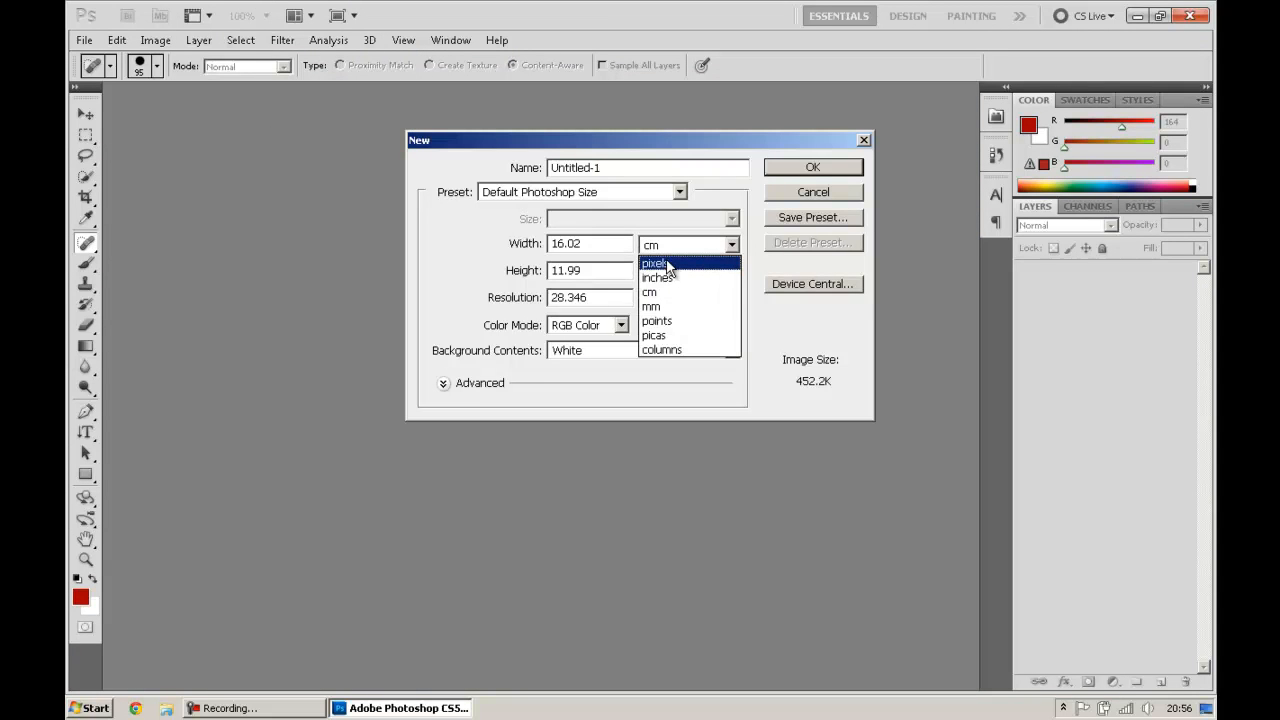
{"action": "left_click", "coordinate": [668, 264]}
{"action": "left_click", "coordinate": [578, 246]}
{"action": "double_click", "coordinate": [578, 246]}
{"action": "type", "text": "1000"}
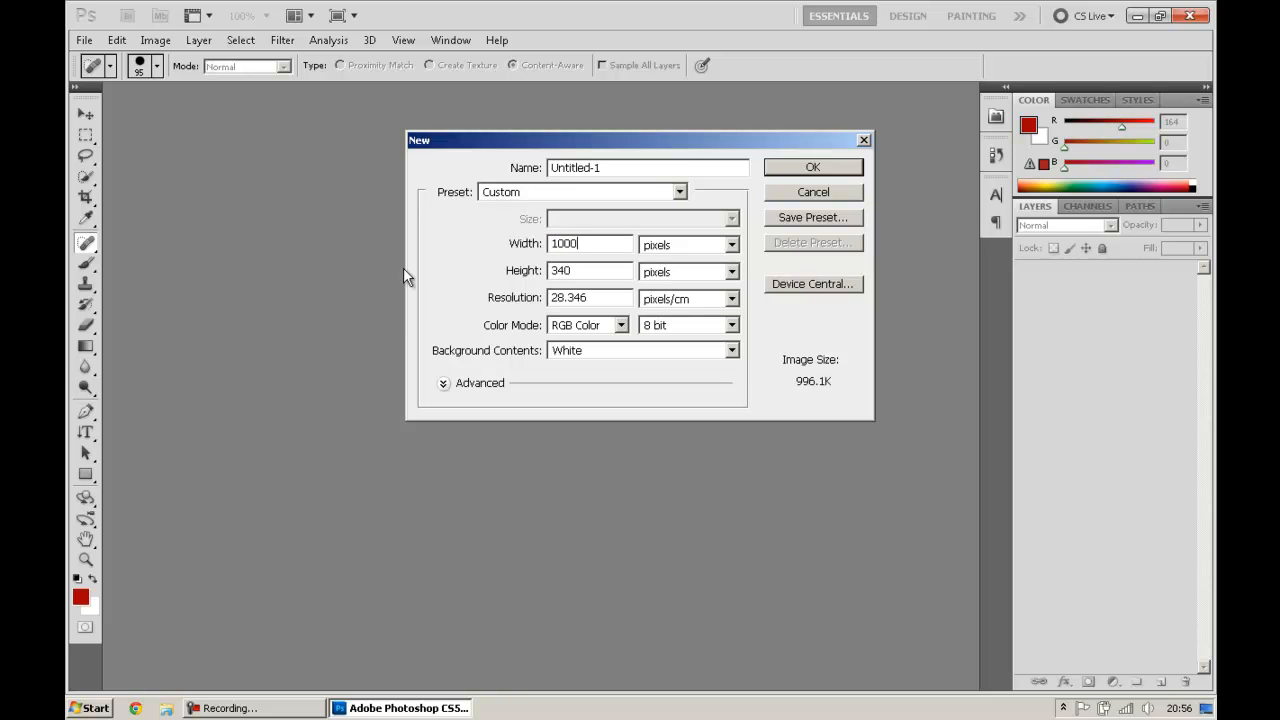
{"action": "double_click", "coordinate": [558, 271]}
{"action": "type", "text": "1000"}
Set the new document's resolution to 100 pixels/inch and create it.
{"action": "left_click", "coordinate": [682, 299]}
{"action": "left_click", "coordinate": [678, 318]}
{"action": "left_click", "coordinate": [470, 297]}
{"action": "type", "text": "100"}
{"action": "left_click", "coordinate": [472, 265]}
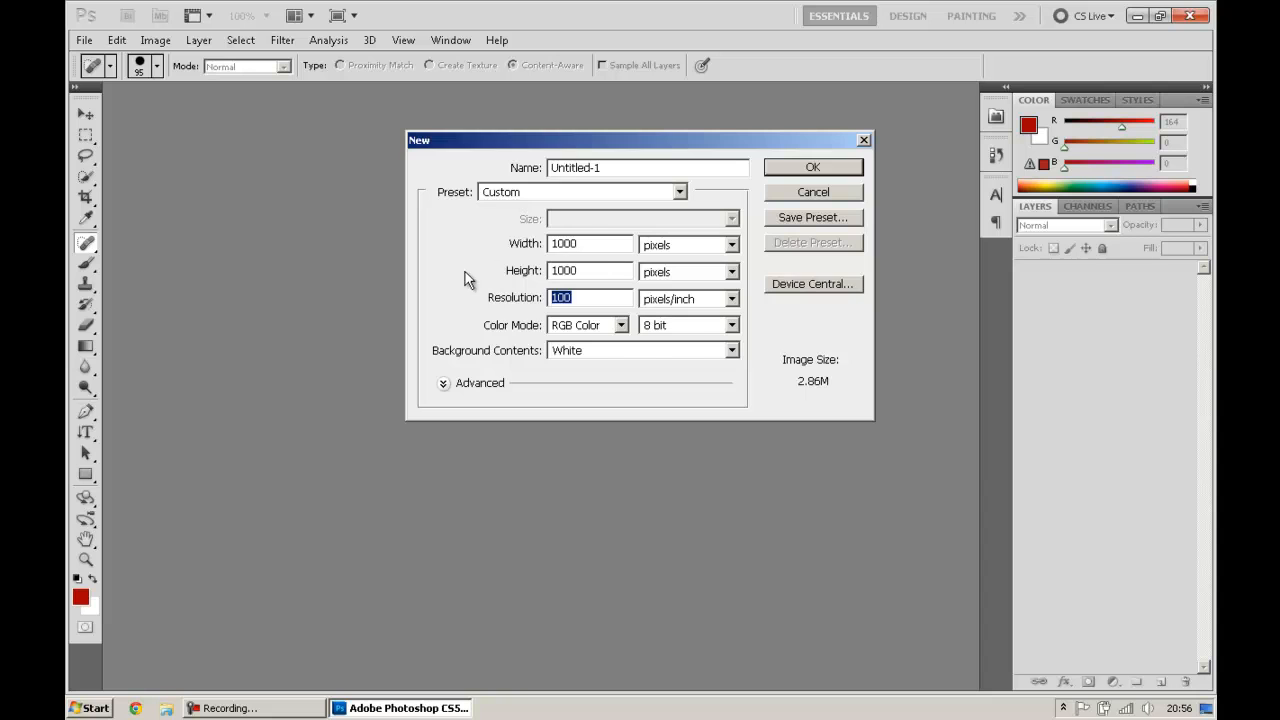
{"action": "left_click", "coordinate": [797, 162]}
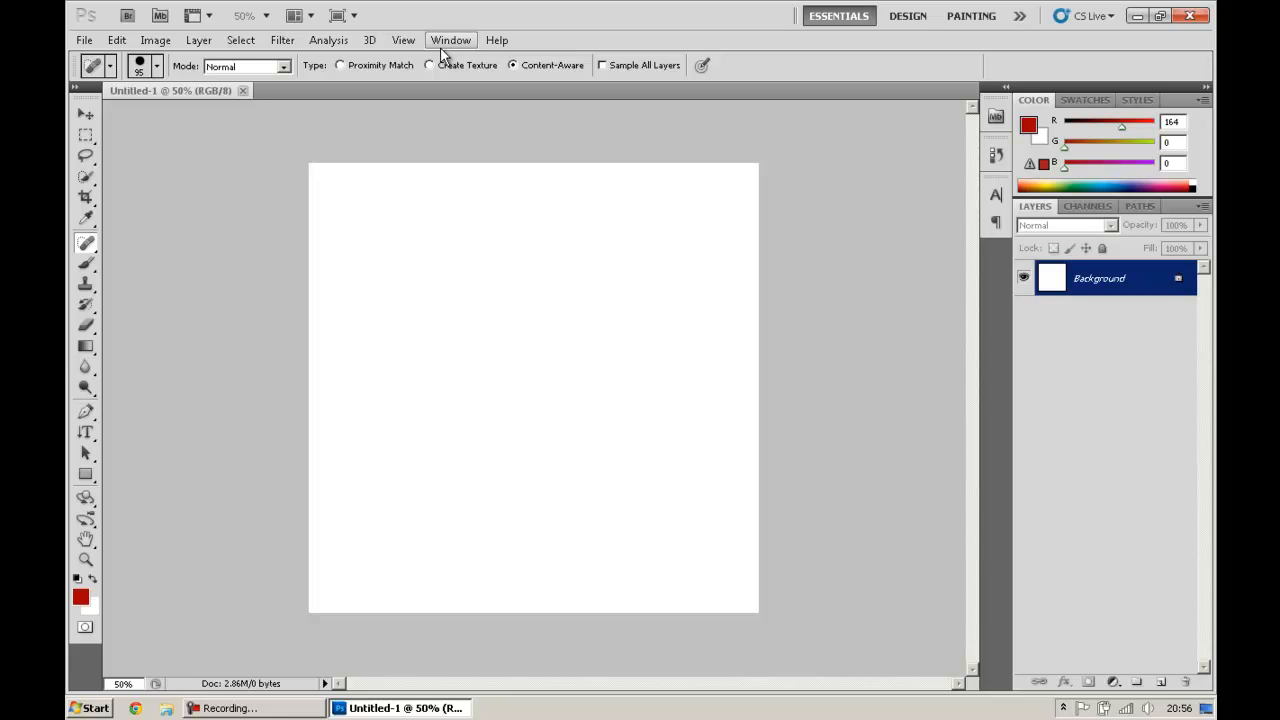
Place the Text image from the Desktop, move it up to about X 521 px, Y 397.5 px, and commit the placement.
{"action": "left_click", "coordinate": [85, 45]}
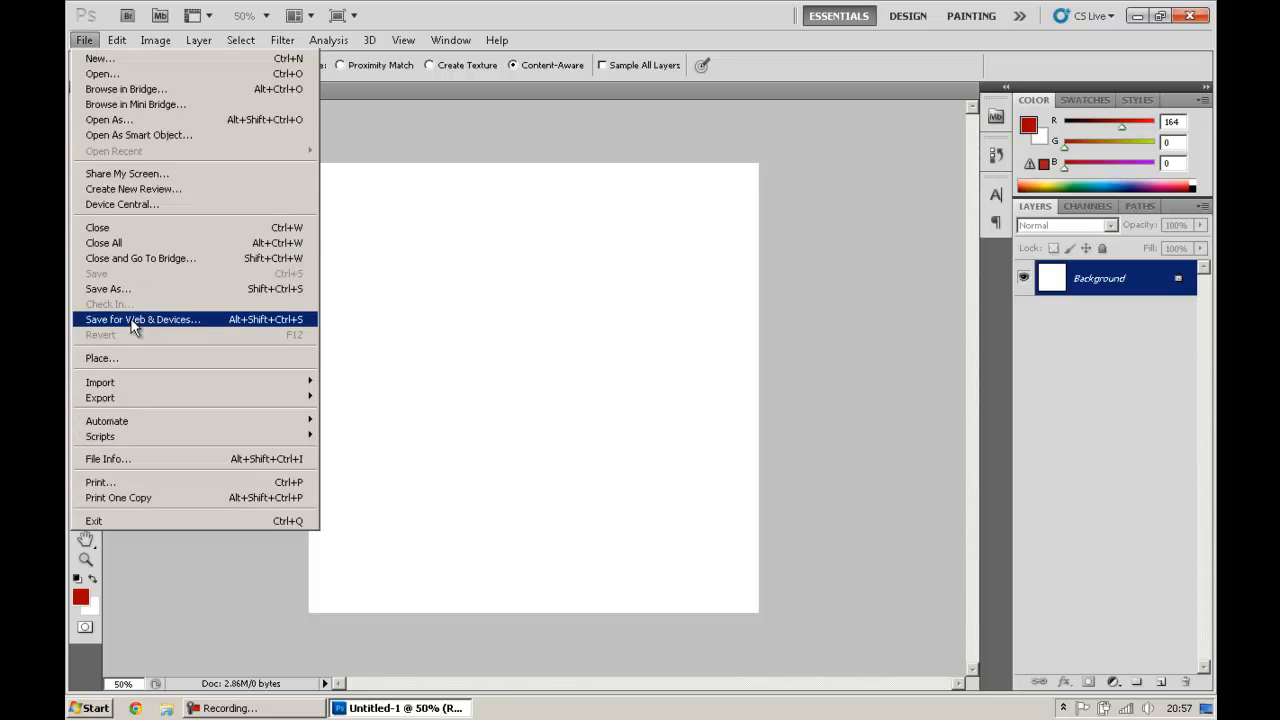
{"action": "left_click", "coordinate": [130, 358]}
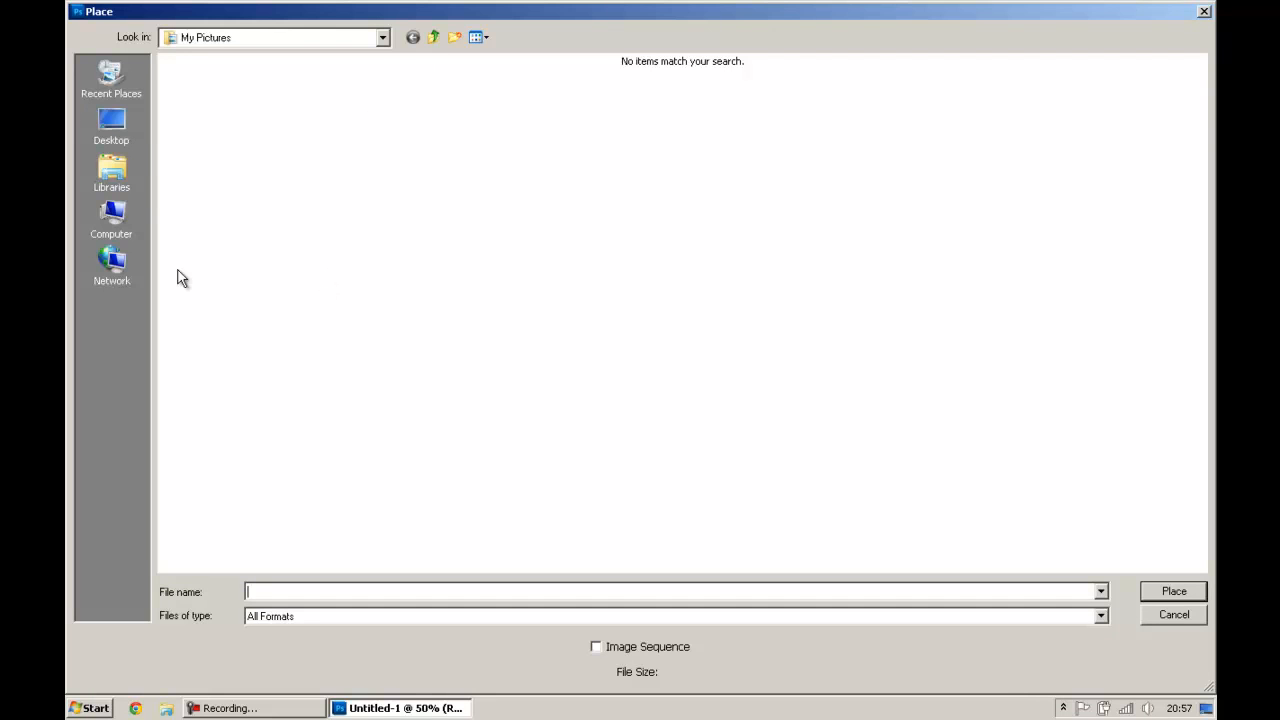
{"action": "left_click", "coordinate": [125, 141]}
{"action": "double_click", "coordinate": [230, 220]}
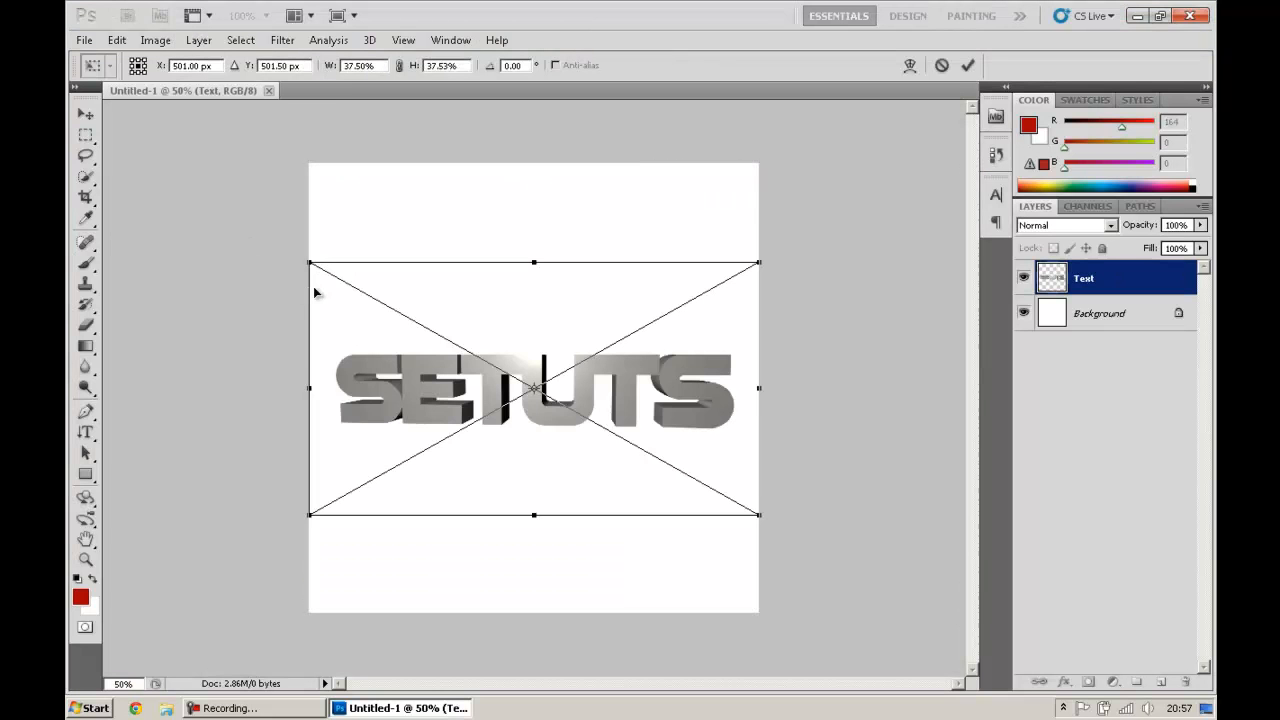
{"action": "left_click_drag", "start_coordinate": [420, 289], "coordinate": [422, 333]}
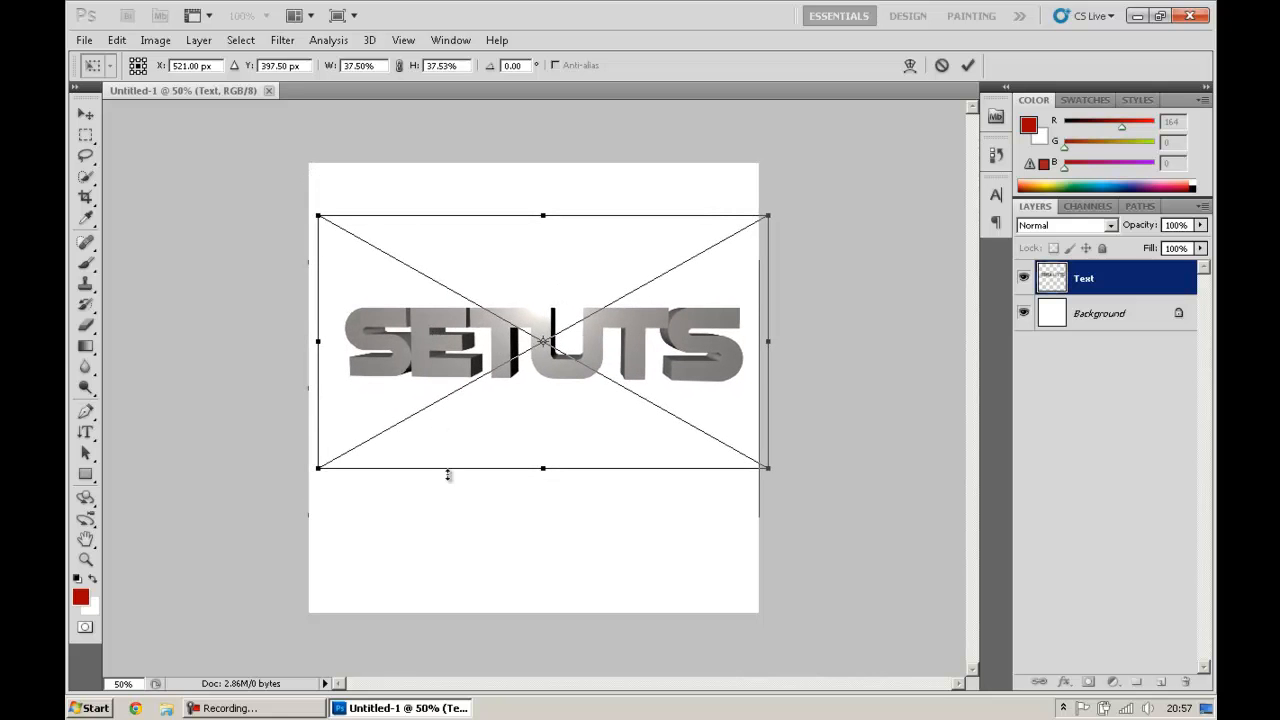
{"action": "key", "text": "j"}
{"action": "key", "text": "Return"}
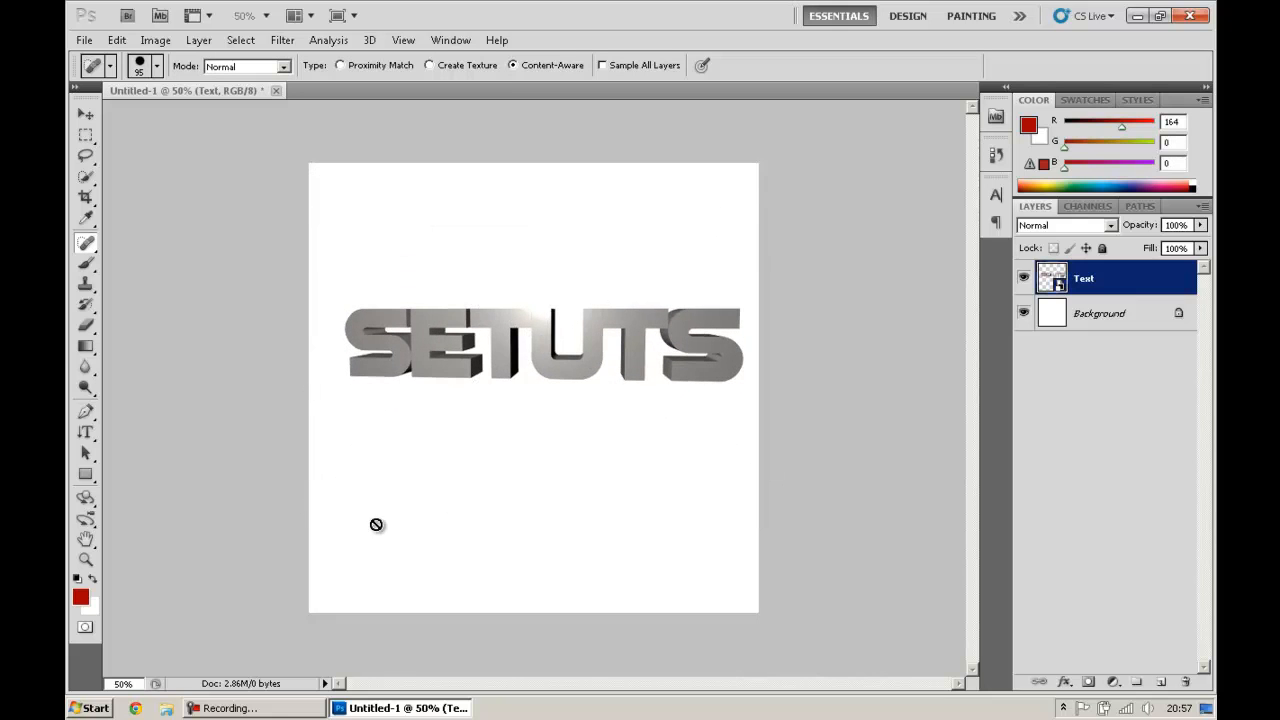
Switch to the Brush tool and add a new empty layer between the Text layer and the Background.
{"action": "left_click", "coordinate": [85, 265]}
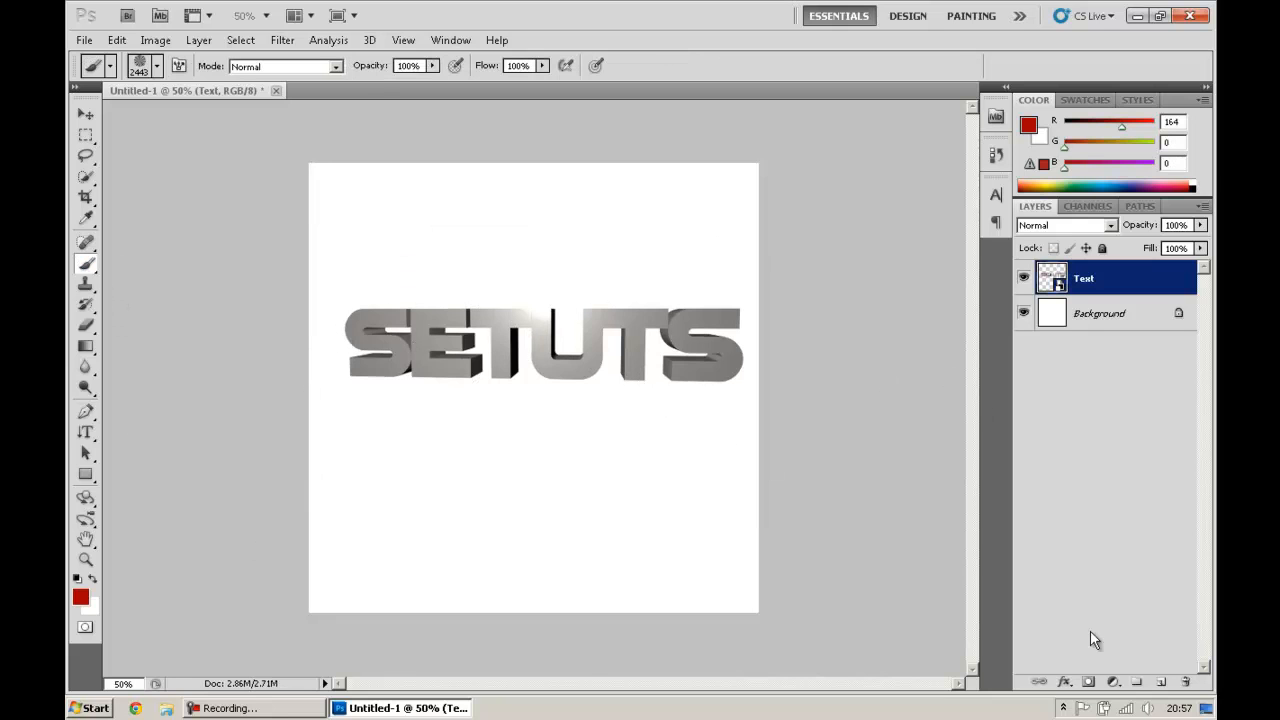
{"action": "left_click", "coordinate": [1161, 682]}
{"action": "left_click_drag", "start_coordinate": [1153, 275], "coordinate": [1153, 330]}
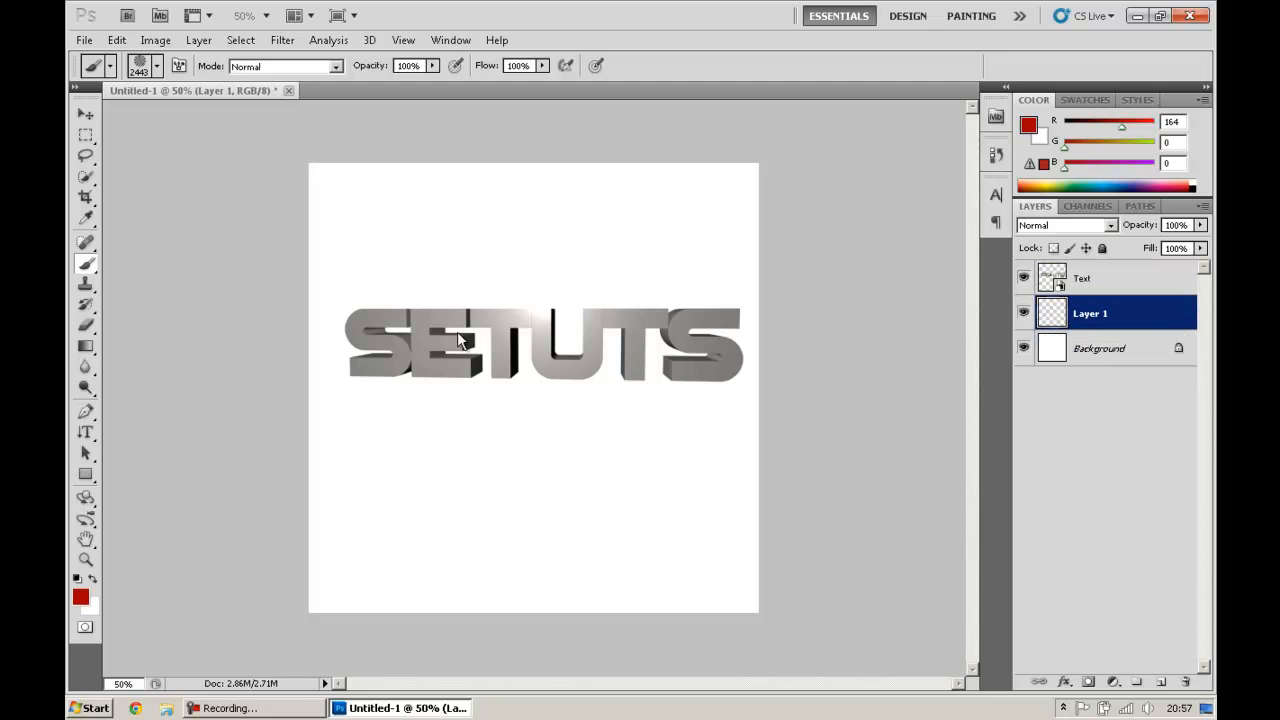
Replace the current brushes with the AdySplat2 brush set.
{"action": "left_click", "coordinate": [158, 66]}
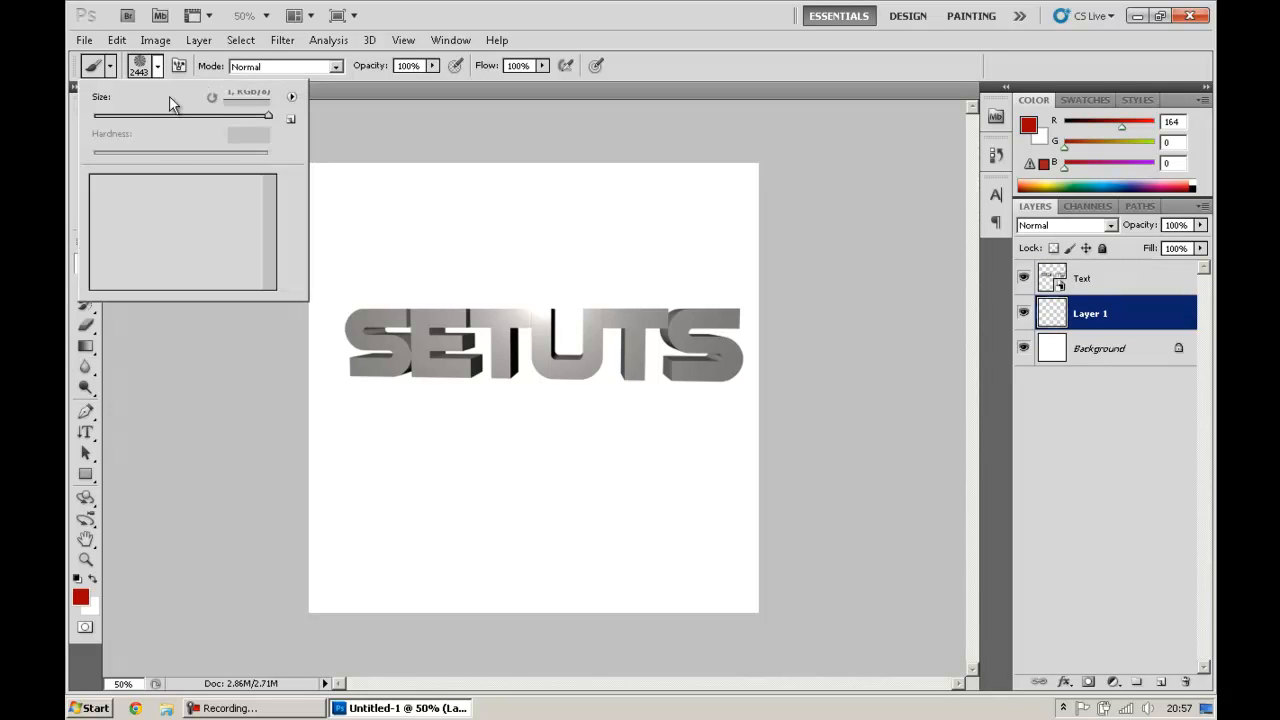
{"action": "left_click", "coordinate": [292, 100]}
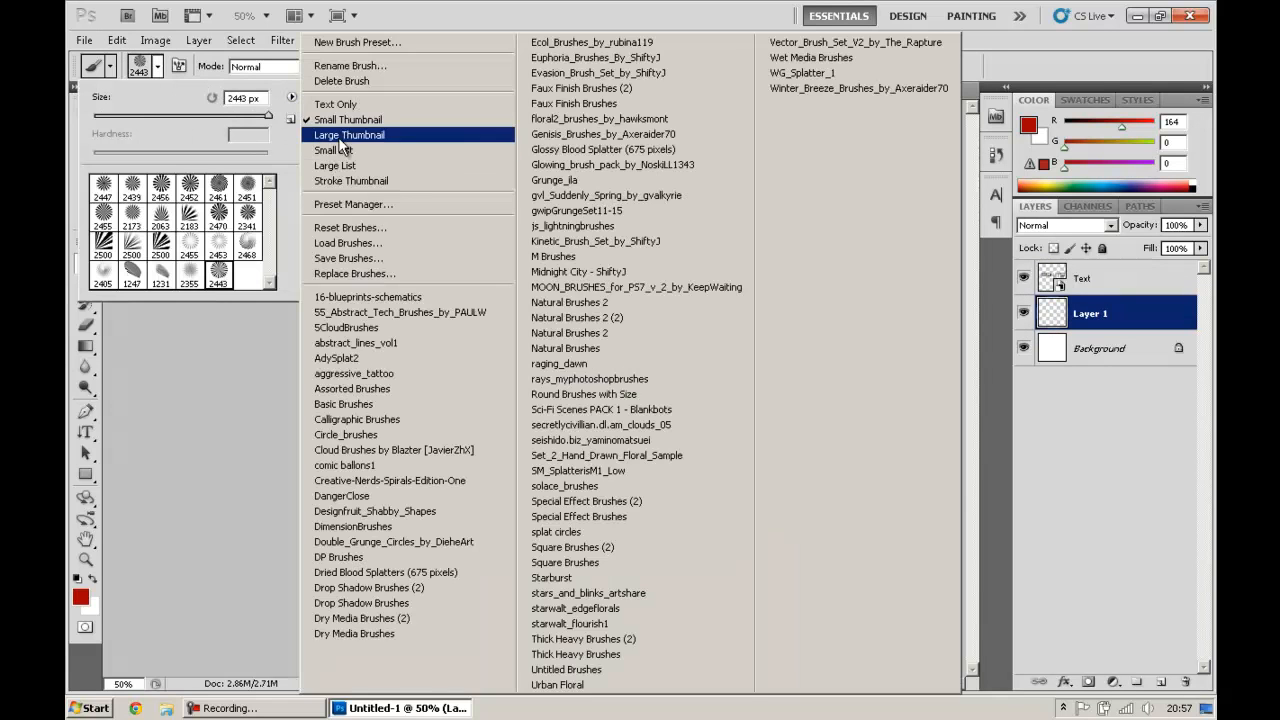
{"action": "left_click", "coordinate": [410, 359]}
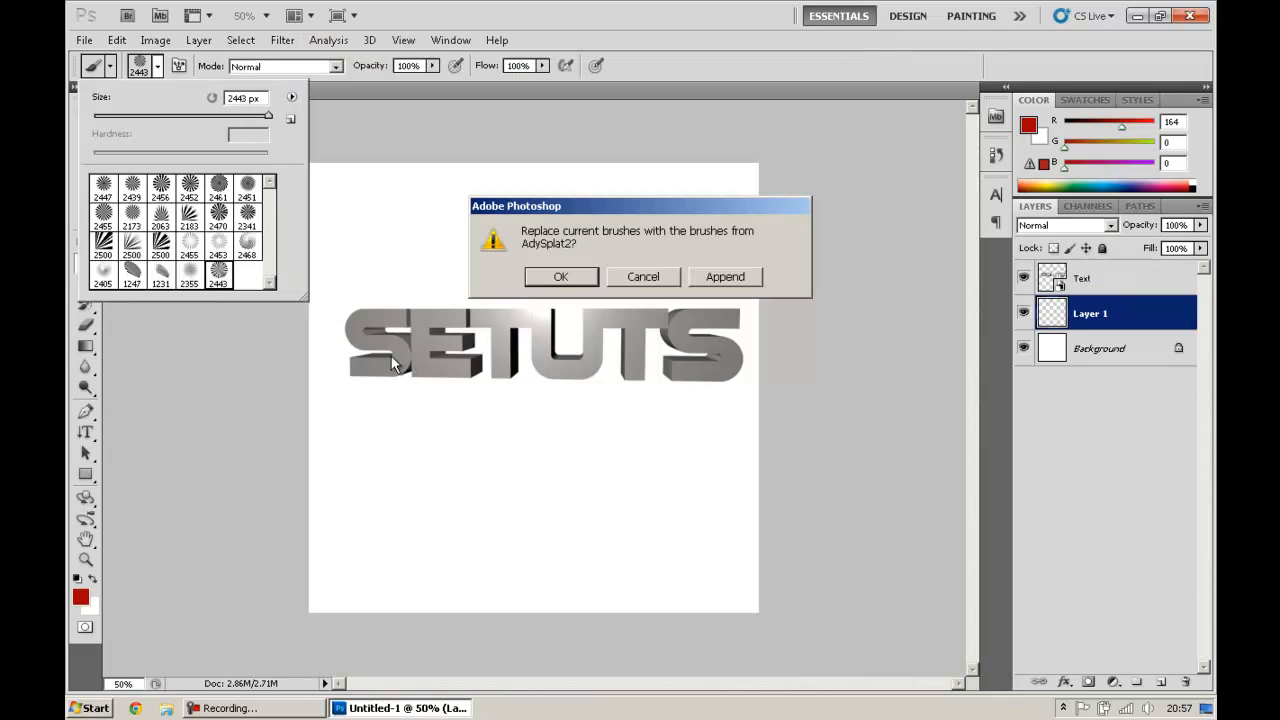
{"action": "key", "text": "Return"}
Paint dark red splatter behind the SETUTS lettering with the 220 px splatter brush.
{"action": "left_click", "coordinate": [189, 247]}
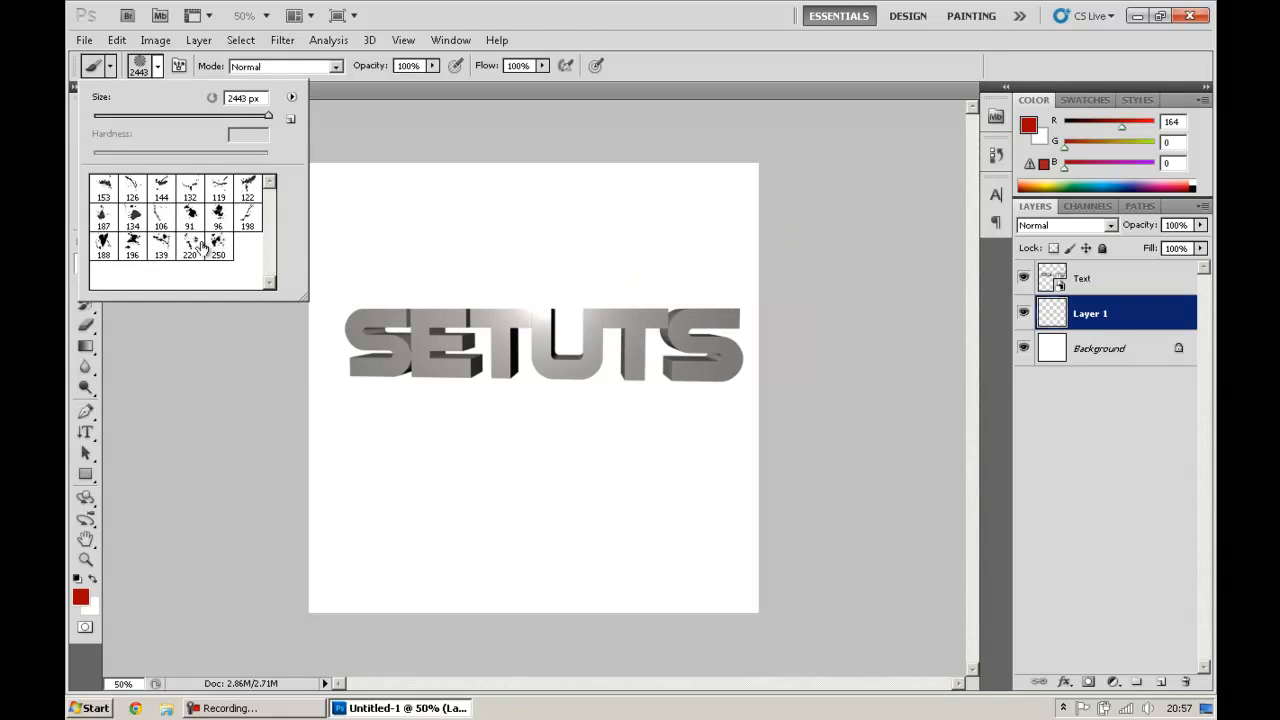
{"action": "mouse_move", "coordinate": [340, 325]}
{"action": "left_mouse_down"}
{"action": "mouse_move", "coordinate": [632, 345]}
{"action": "mouse_move", "coordinate": [658, 350]}
{"action": "mouse_move", "coordinate": [671, 371]}
{"action": "left_mouse_up"}
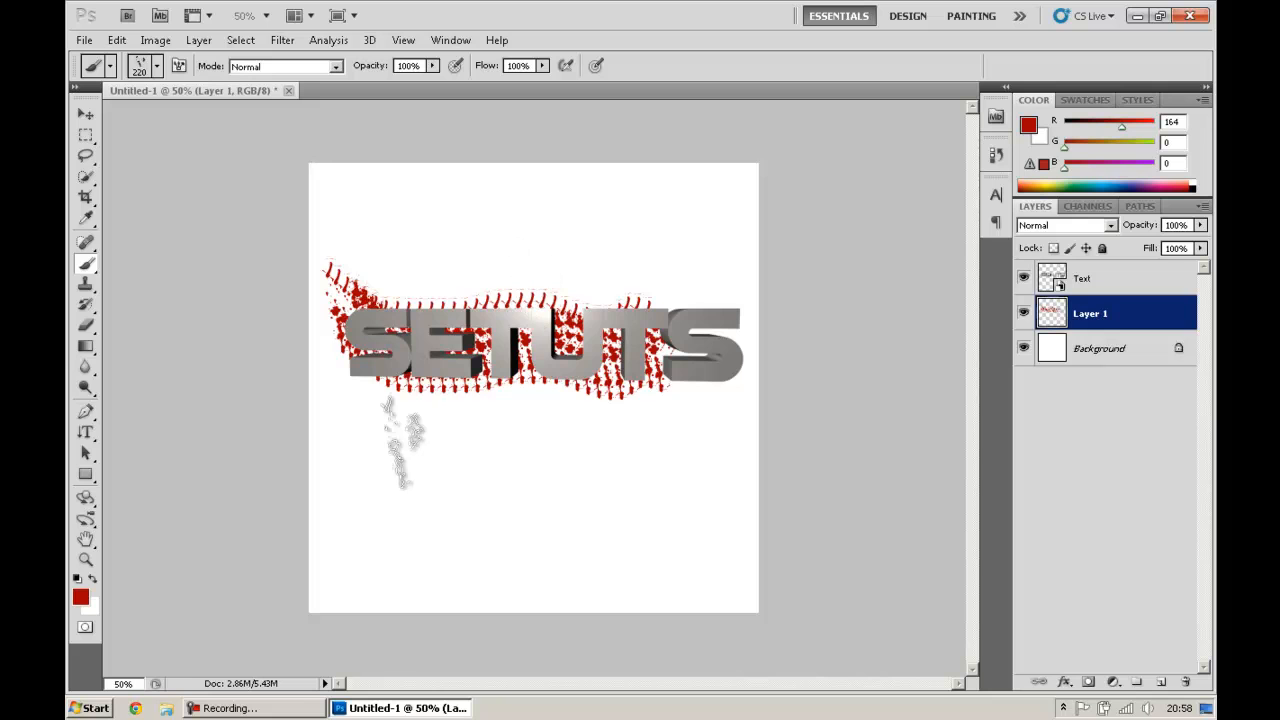
{"action": "left_click", "coordinate": [268, 708]}
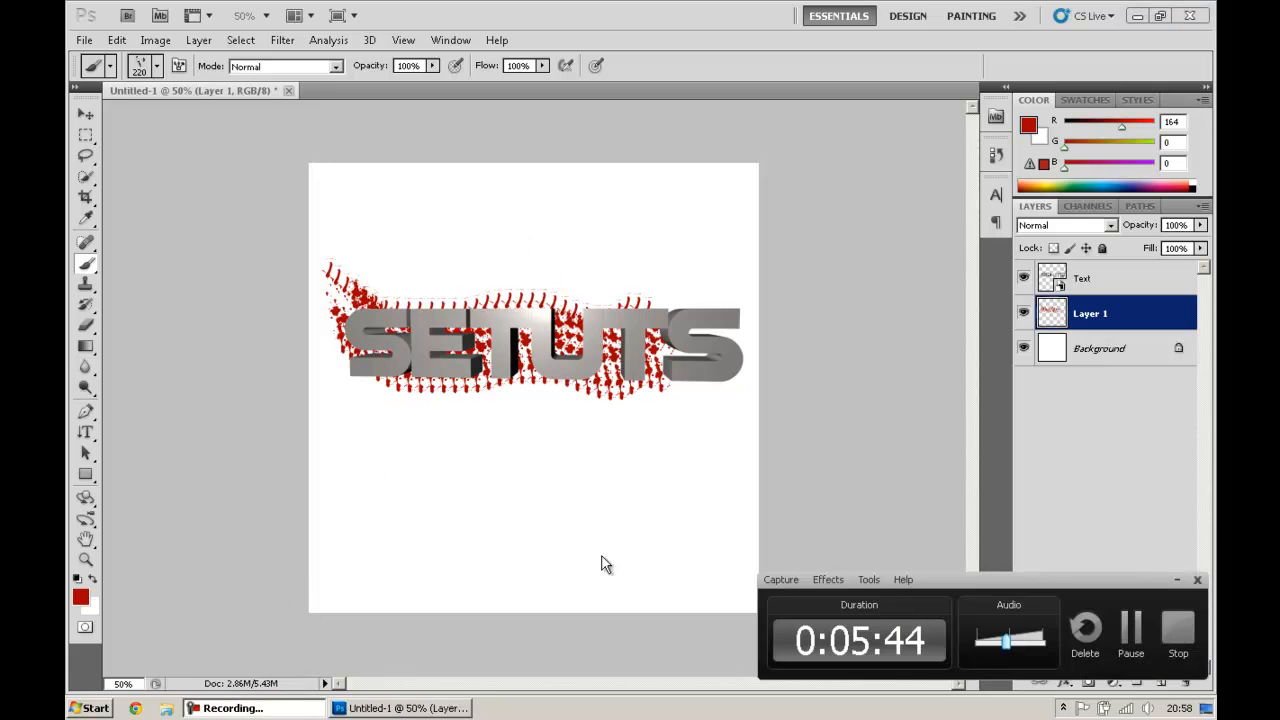